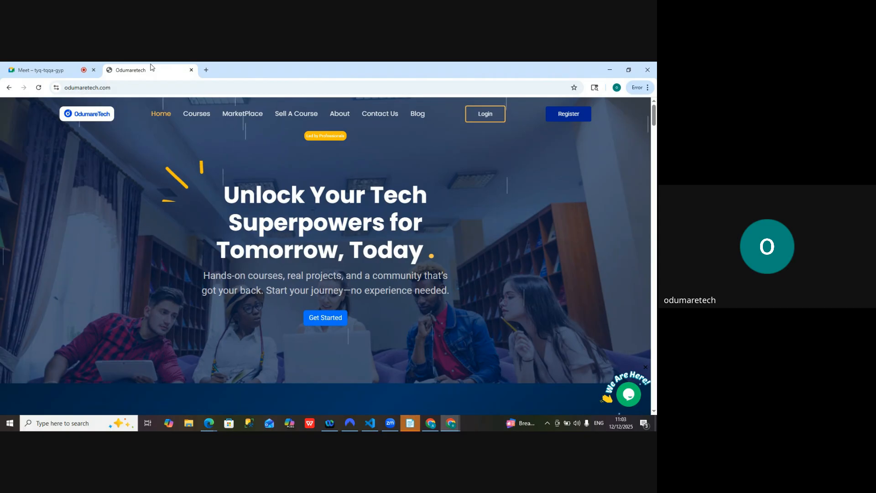
Load odumaretech.com and dismiss the course recommender prompt
{"action": "left_click", "coordinate": [127, 87]}
{"action": "type", "text": "oduma"}
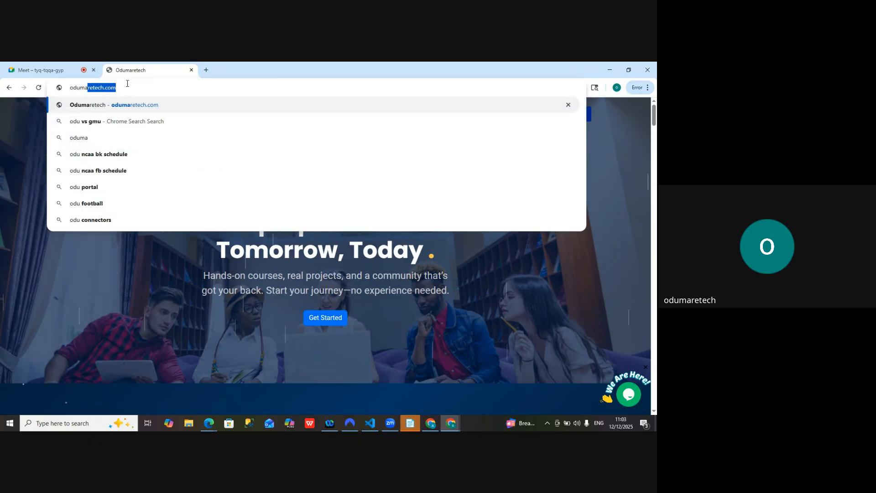
{"action": "type", "text": "retech.com"}
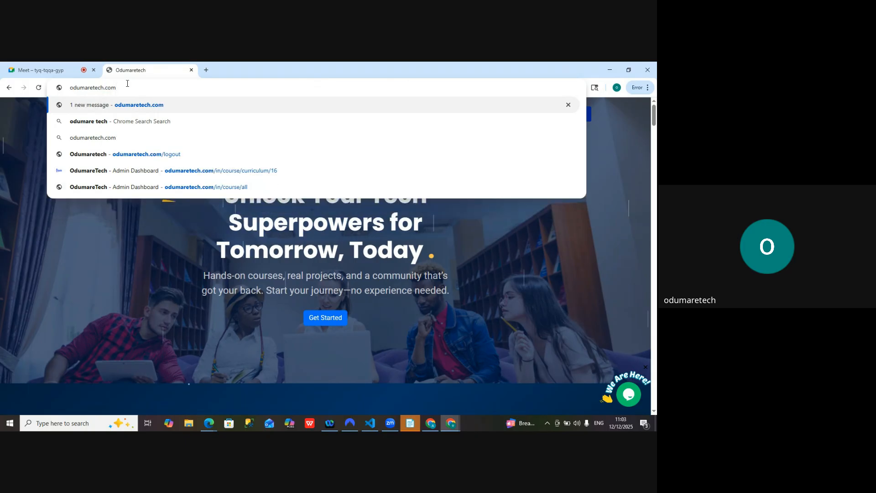
{"action": "key", "text": "Return"}
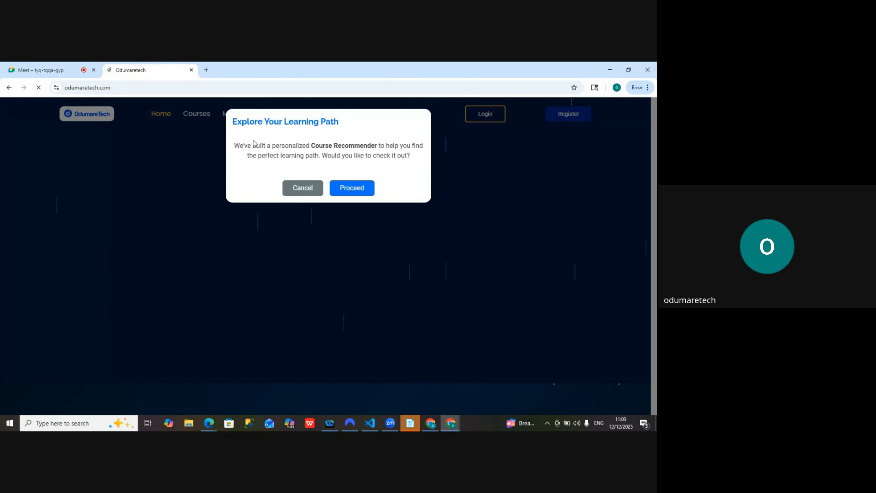
{"action": "left_click", "coordinate": [313, 195]}
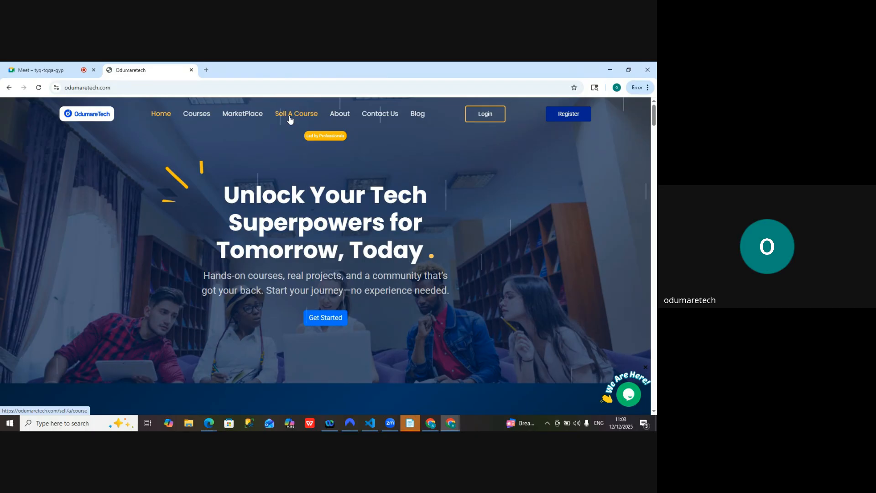
Go to the Sell A Course page and open its course creator application form, dismissing the course recommender prompts
{"action": "left_click", "coordinate": [289, 118]}
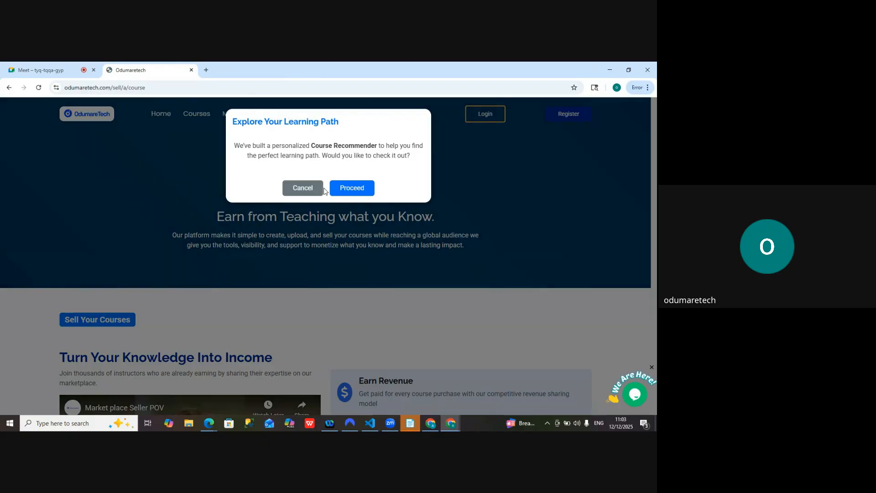
{"action": "left_click", "coordinate": [302, 188]}
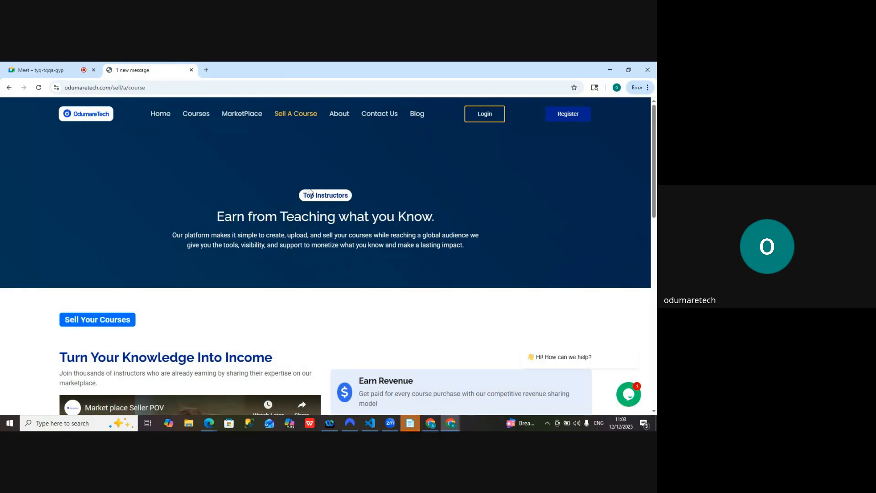
{"action": "scroll", "coordinate": [309, 191], "scroll_direction": "down", "scroll_amount": 1}
{"action": "scroll", "coordinate": [309, 189], "scroll_direction": "down", "scroll_amount": 5}
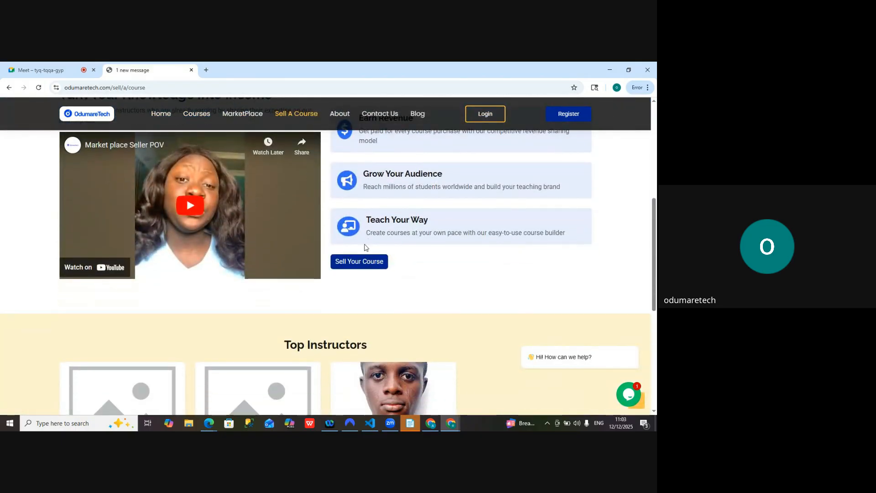
{"action": "left_click", "coordinate": [346, 262]}
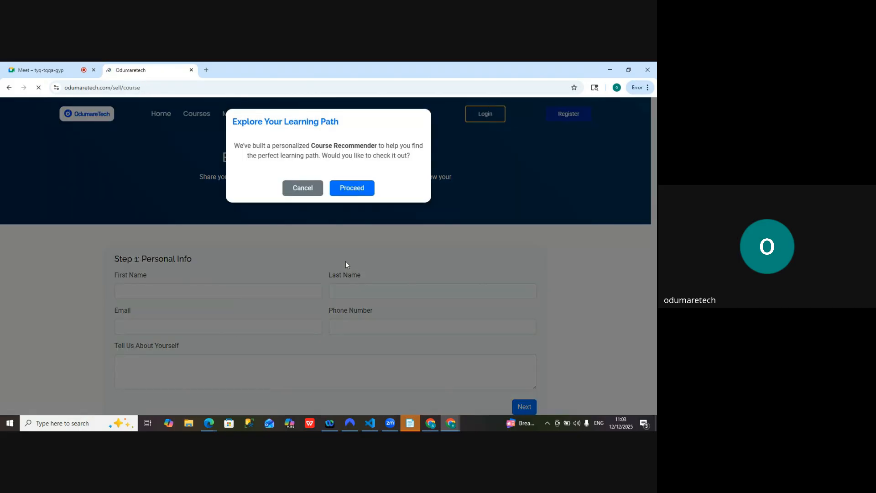
{"action": "left_click", "coordinate": [302, 187]}
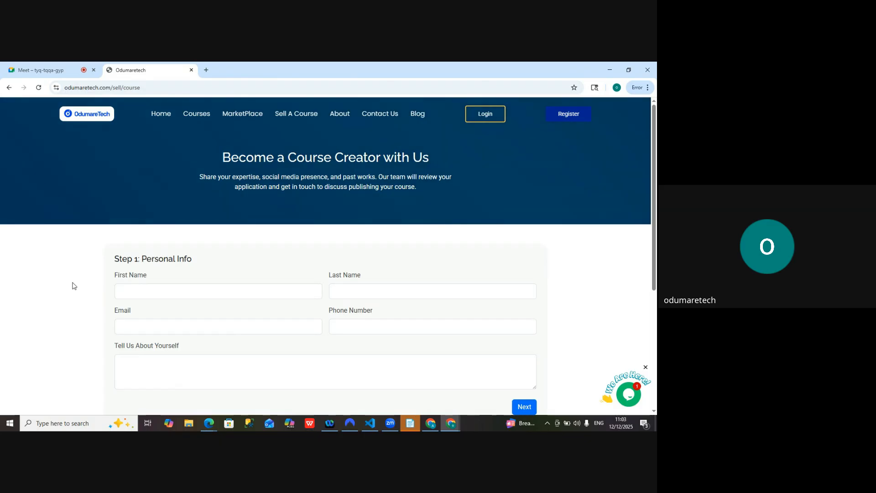
Enter the applicant's first name and last name in the Personal Info step of the application
{"action": "scroll", "coordinate": [73, 286], "scroll_direction": "down", "scroll_amount": 1}
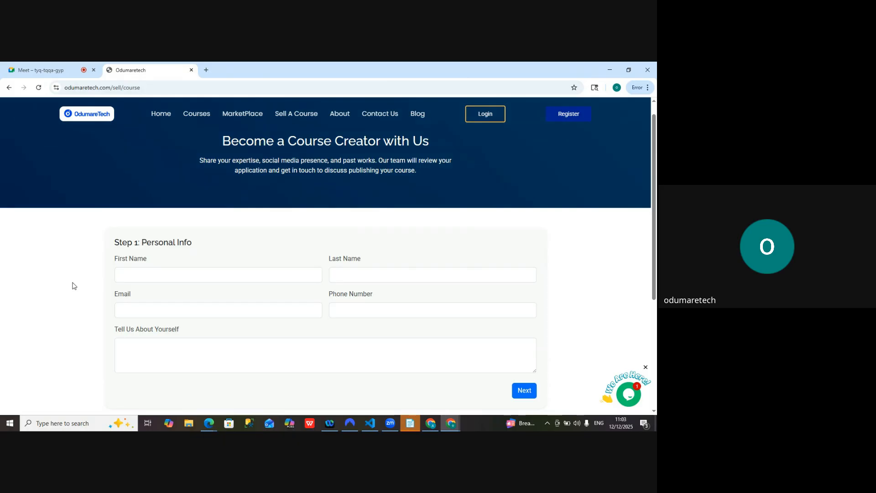
{"action": "left_click", "coordinate": [148, 277]}
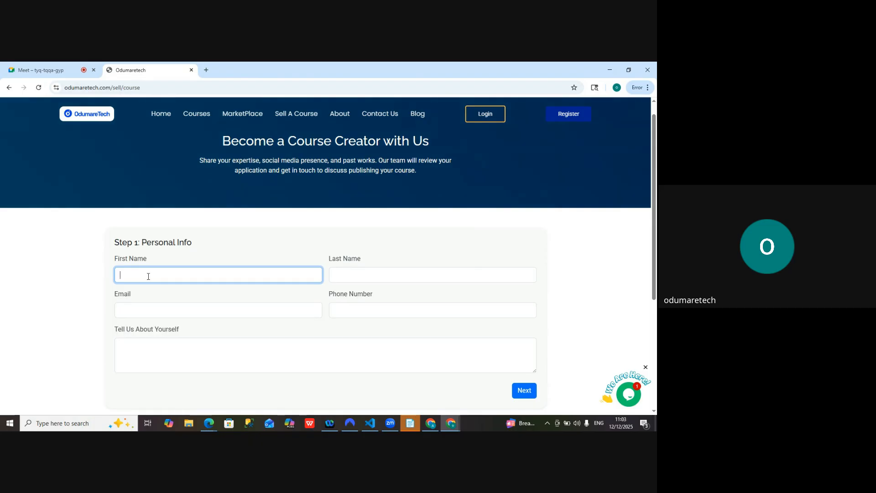
{"action": "type", "text": "Odumare"}
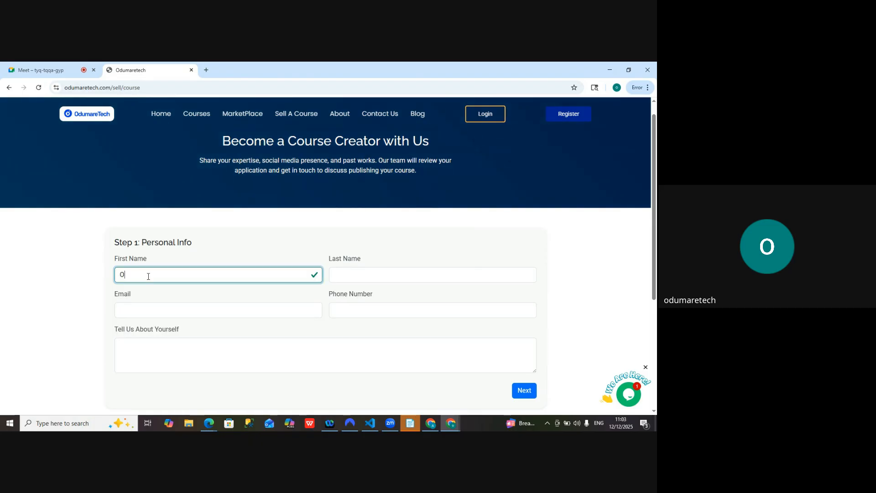
{"action": "left_click", "coordinate": [347, 278]}
{"action": "type", "text": "Tech"}
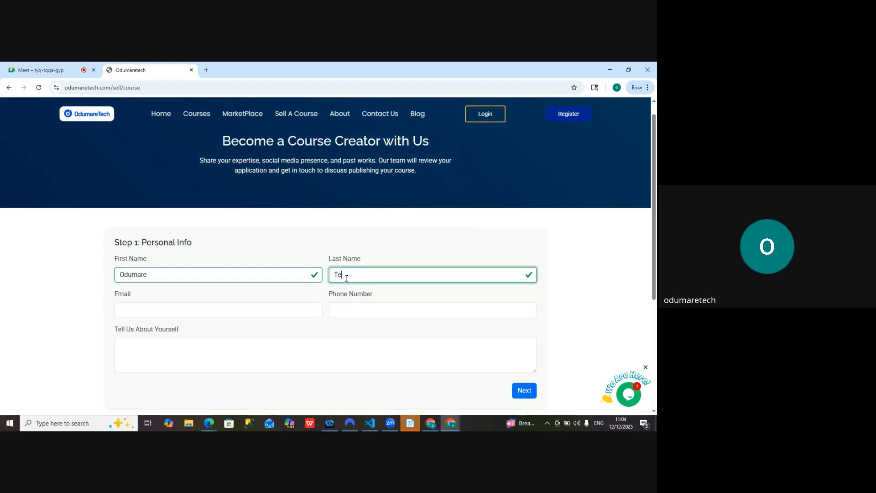
Fill in the applicant's email address and phone number in the Personal Info step
{"action": "left_click", "coordinate": [157, 308]}
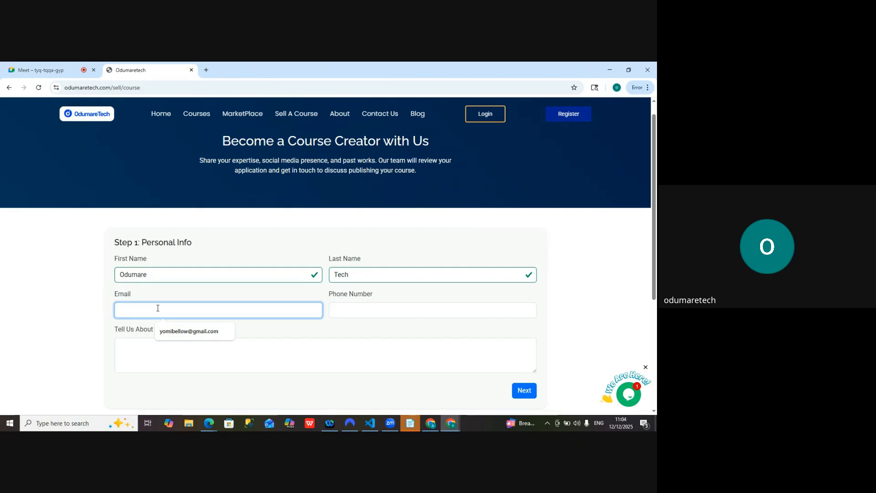
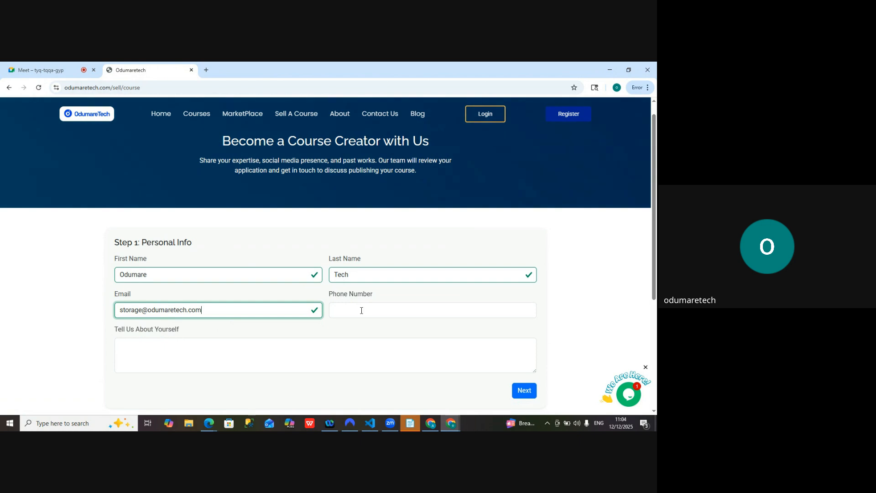
{"action": "left_click", "coordinate": [361, 310]}
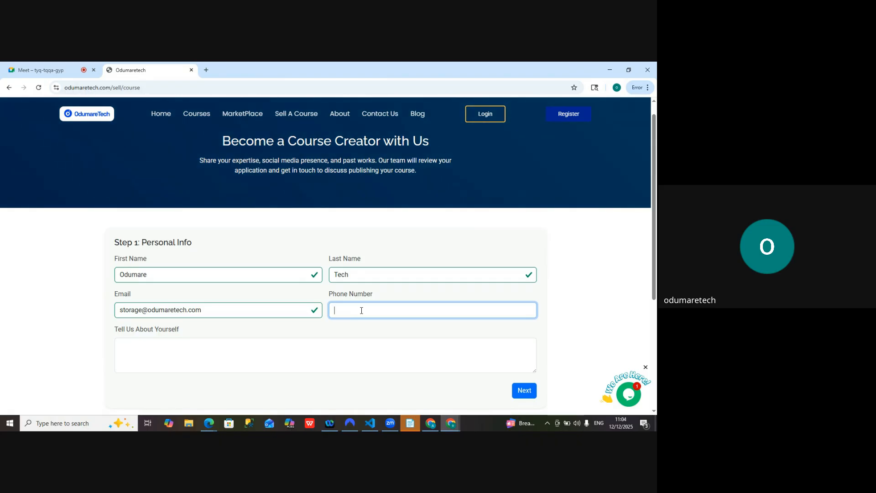
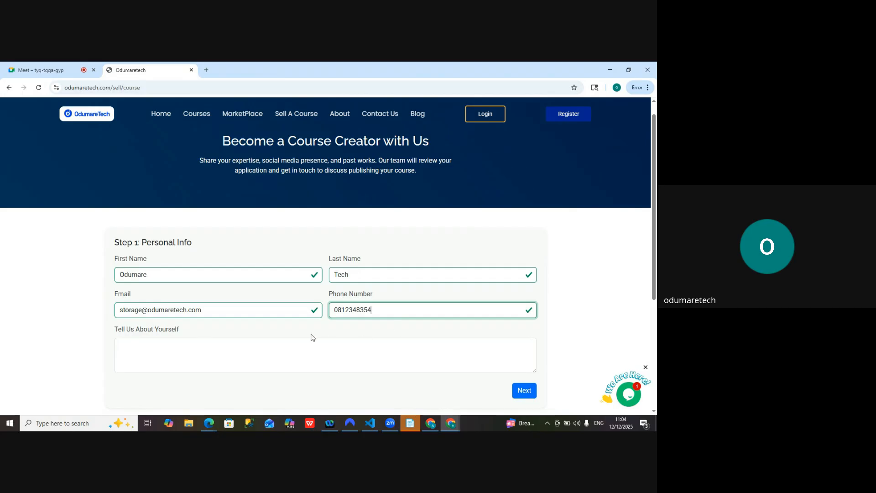
Fill the Tell Us About Yourself field with random placeholder text and continue to the Social Links step
{"action": "left_click", "coordinate": [167, 344]}
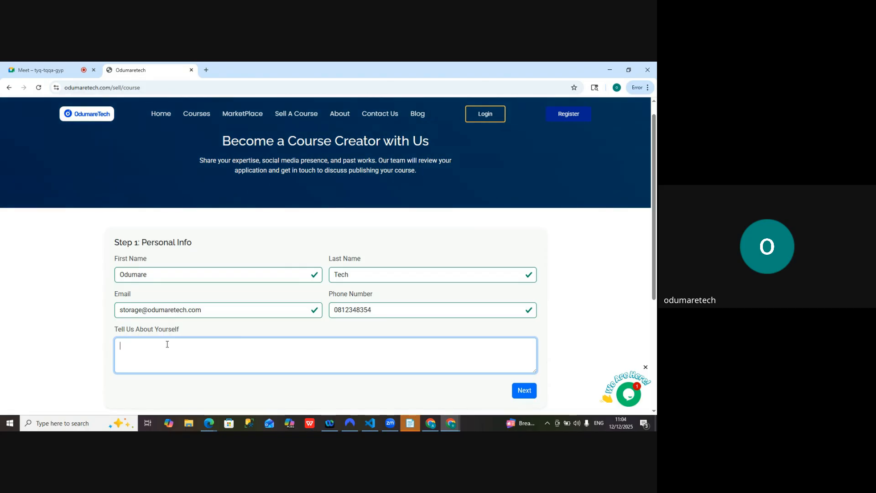
{"action": "type", "text": "lgd"}
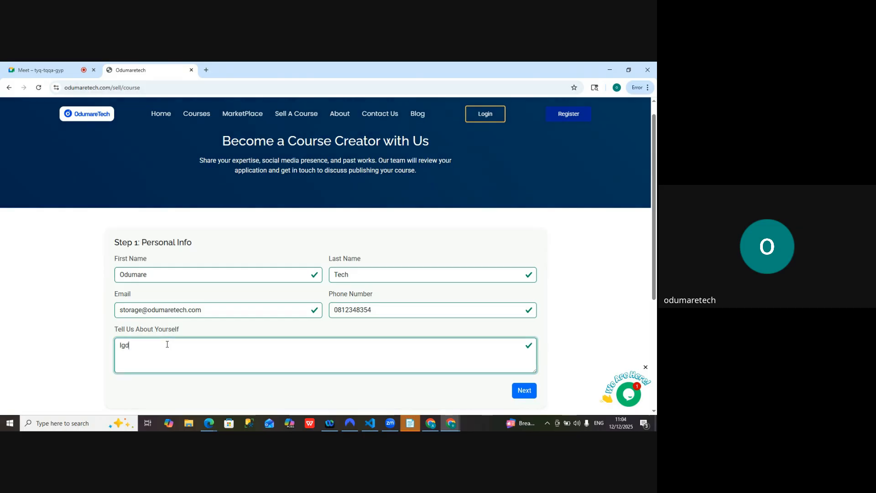
{"action": "type", "text": "hdgdhdgddgddgddg"}
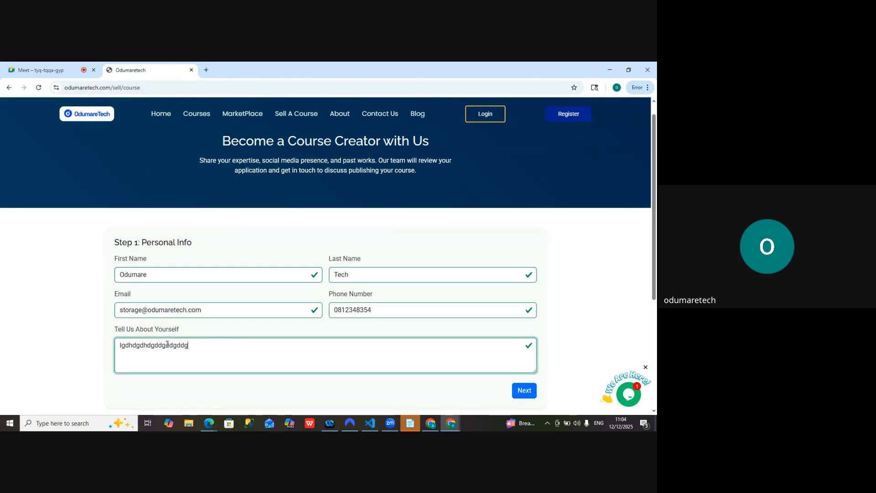
{"action": "type", "text": "dhdgdhdgdhd"}
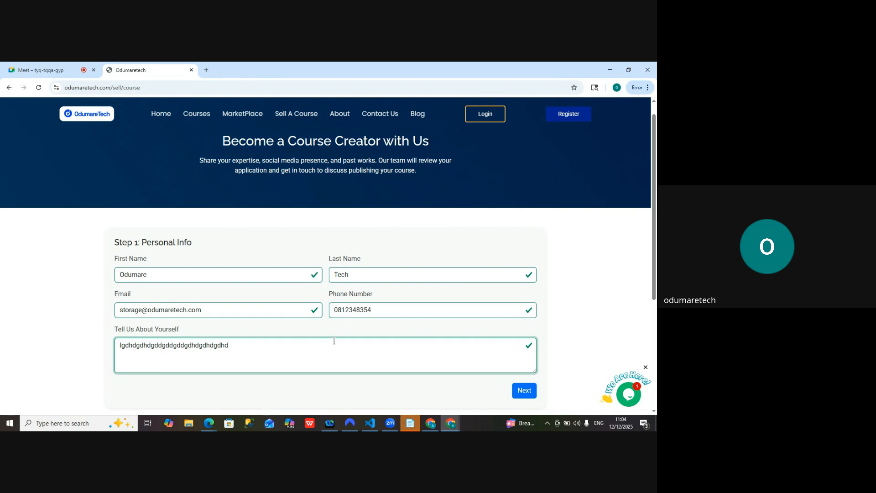
{"action": "left_click", "coordinate": [524, 390]}
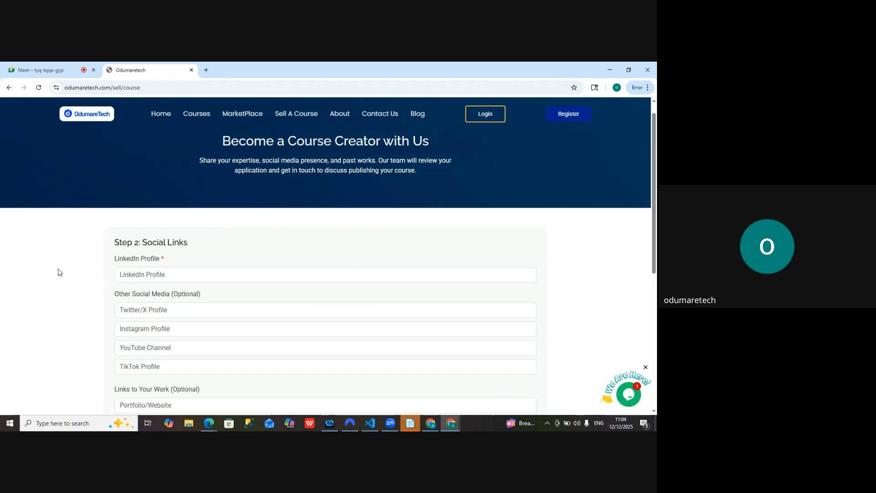
{"action": "scroll", "coordinate": [58, 273], "scroll_direction": "down", "scroll_amount": 1}
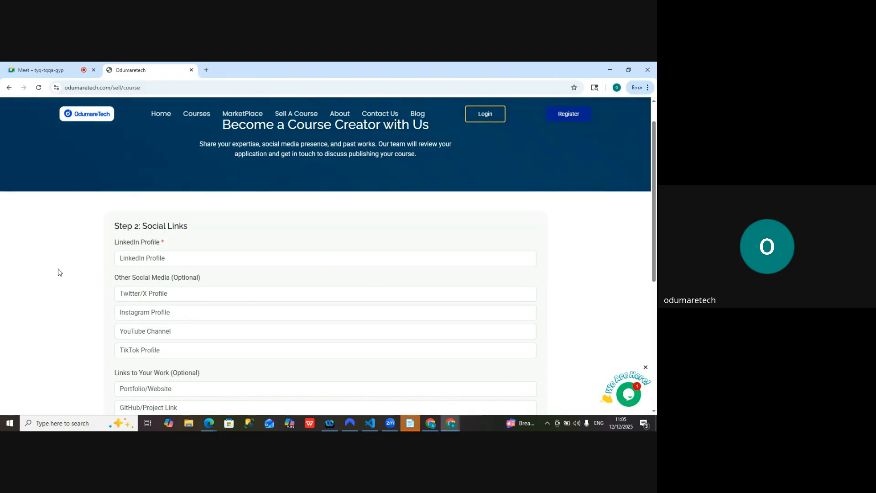
{"action": "scroll", "coordinate": [58, 273], "scroll_direction": "down", "scroll_amount": 1}
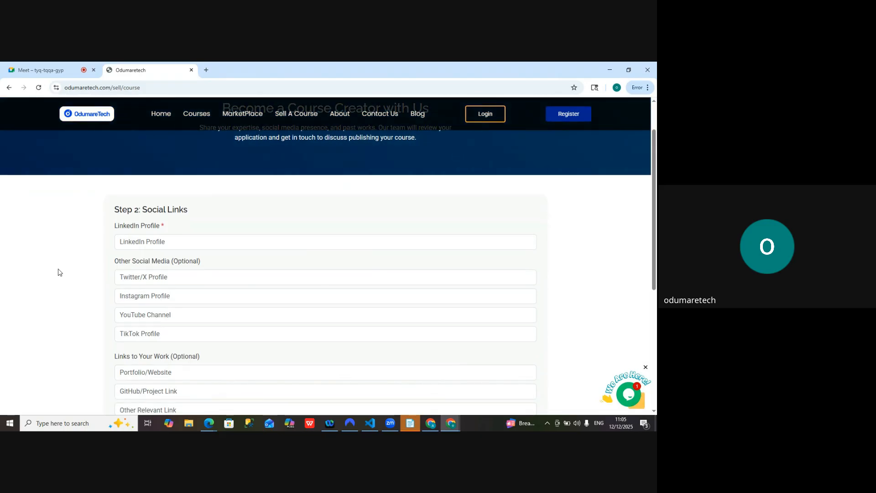
{"action": "scroll", "coordinate": [58, 272], "scroll_direction": "down", "scroll_amount": 1}
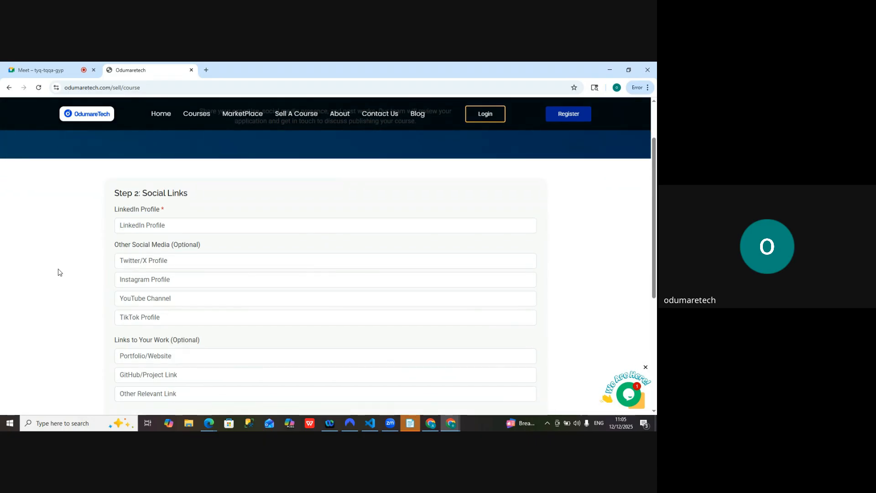
{"action": "scroll", "coordinate": [58, 272], "scroll_direction": "up", "scroll_amount": 1}
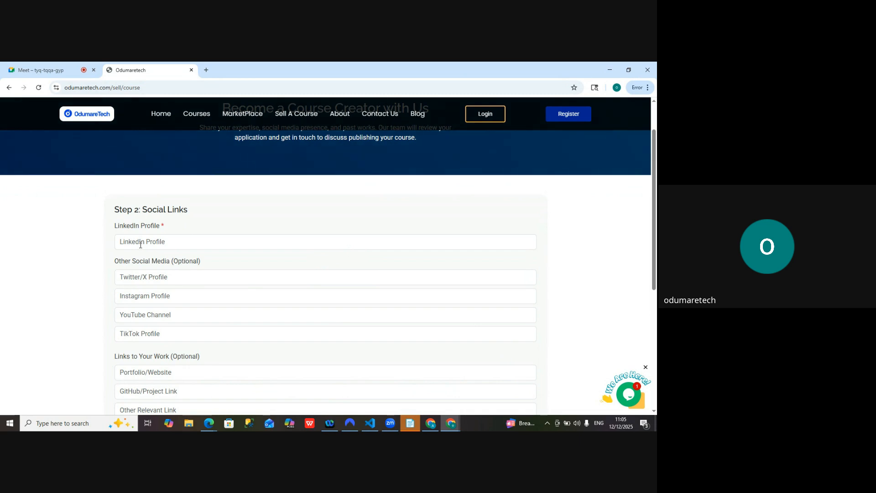
{"action": "left_click", "coordinate": [154, 242]}
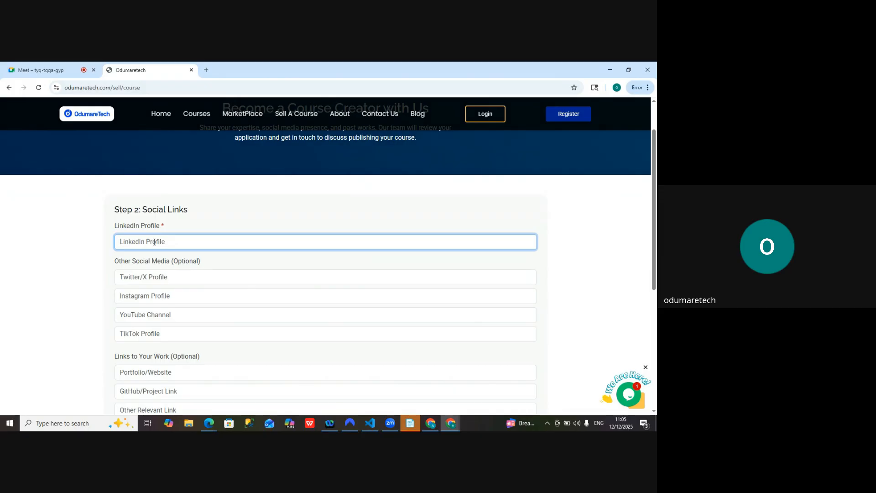
{"action": "type", "text": "https://www.linkedin.com/company/odumaretech/"}
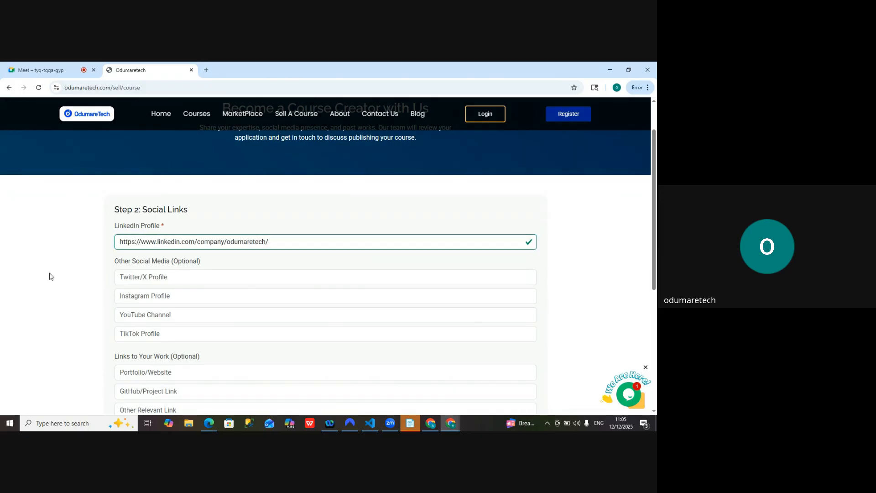
{"action": "scroll", "coordinate": [50, 276], "scroll_direction": "down", "scroll_amount": 5}
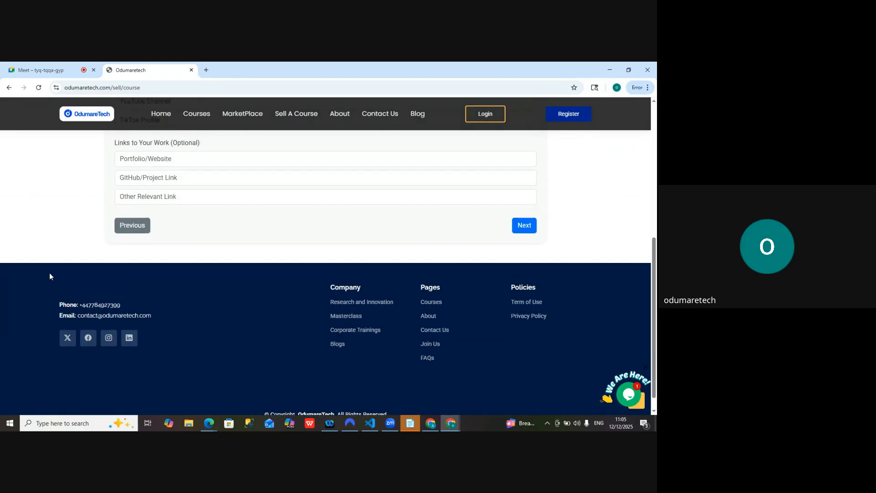
{"action": "scroll", "coordinate": [49, 276], "scroll_direction": "up", "scroll_amount": 3}
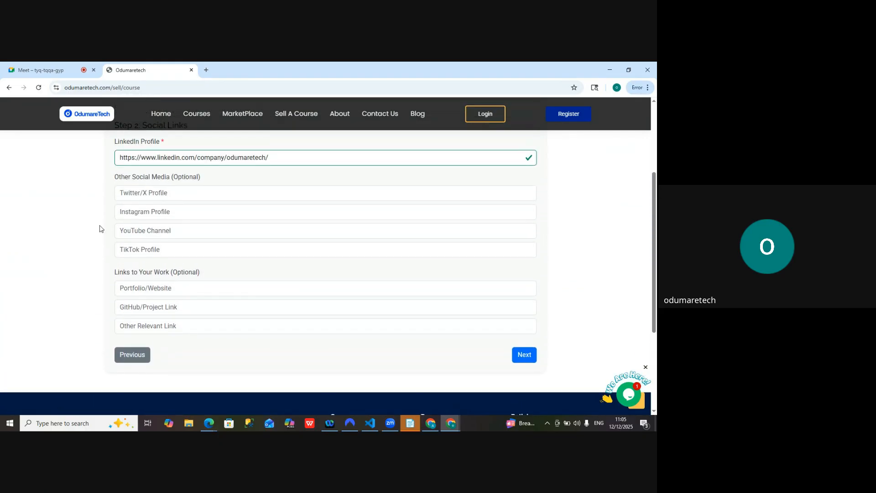
{"action": "left_click", "coordinate": [525, 354]}
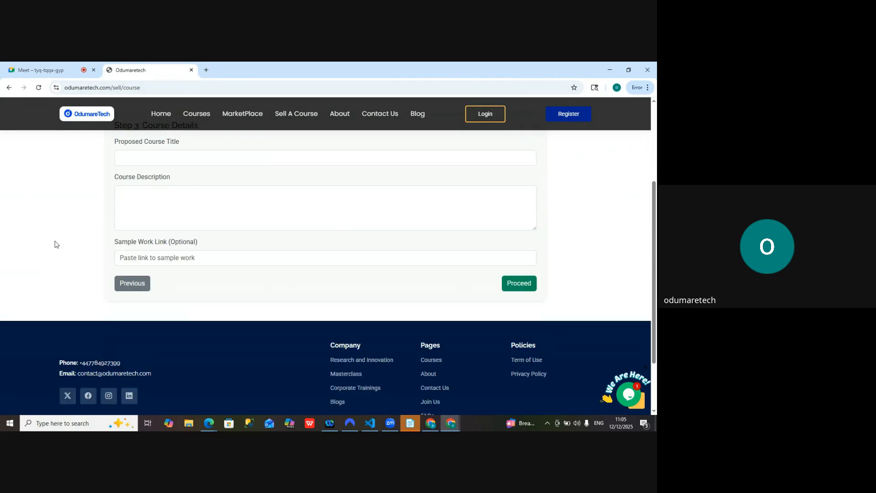
{"action": "scroll", "coordinate": [55, 244], "scroll_direction": "up", "scroll_amount": 2}
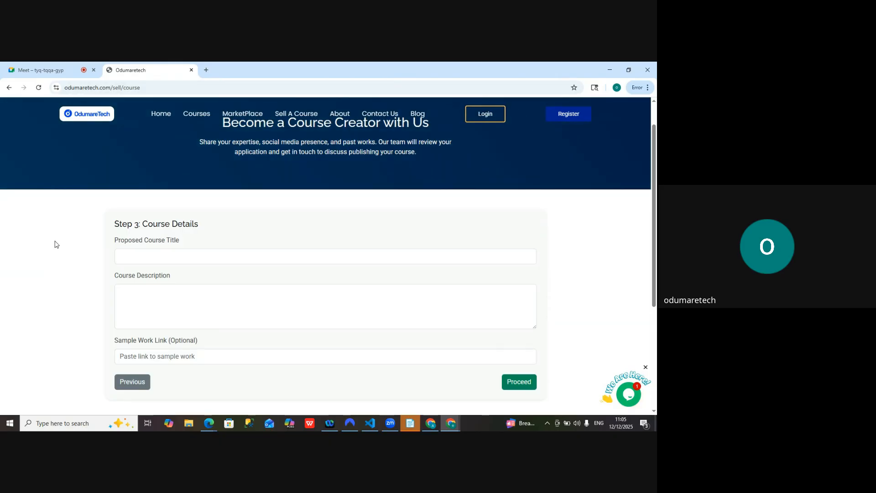
Enter Introduction to Excel as the proposed course title in the Course Details step
{"action": "left_click", "coordinate": [143, 257]}
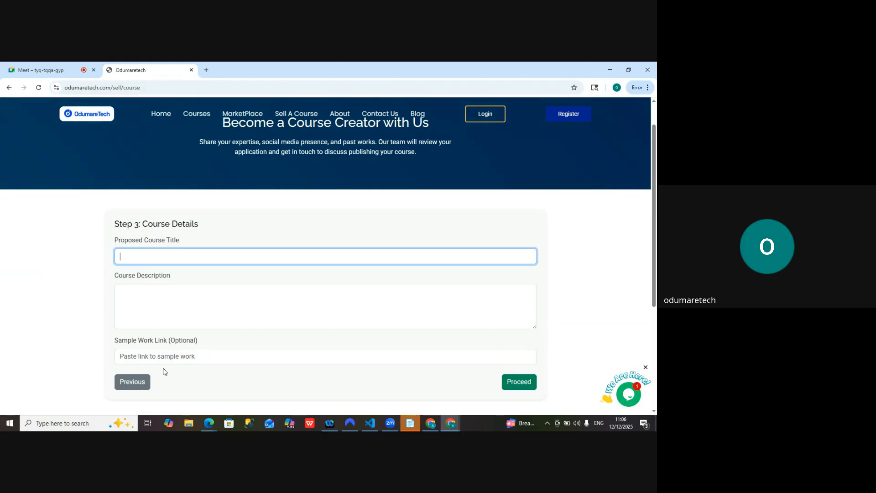
{"action": "type", "text": "Introduction"}
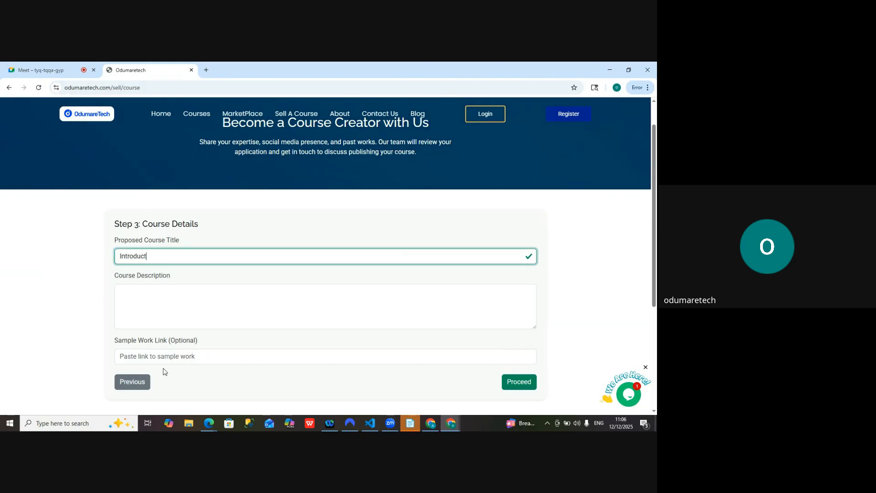
{"action": "type", "text": "Excel"}
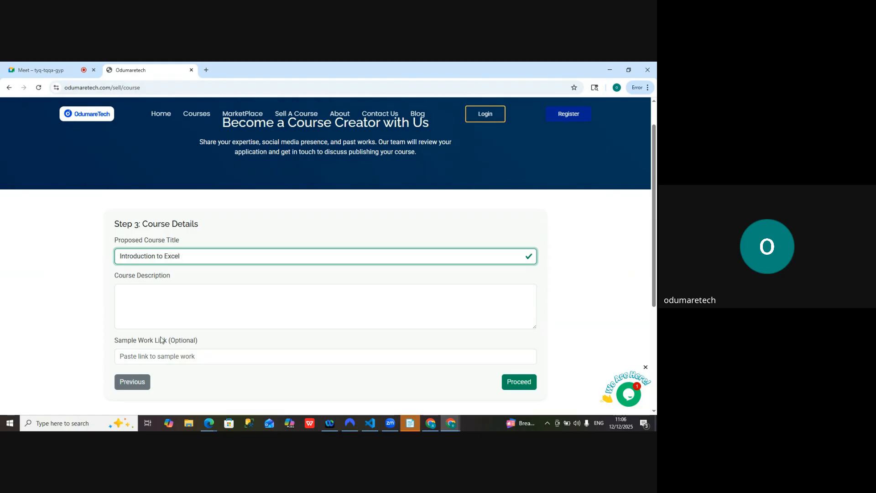
Enter 120minutes as the course description in the Course Details step
{"action": "left_click", "coordinate": [161, 301]}
{"action": "type", "text": "1"}
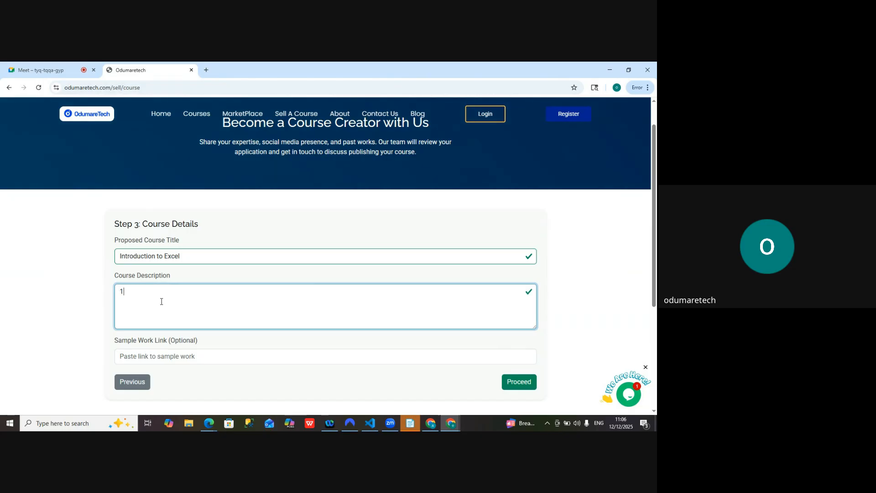
{"action": "type", "text": "20m"}
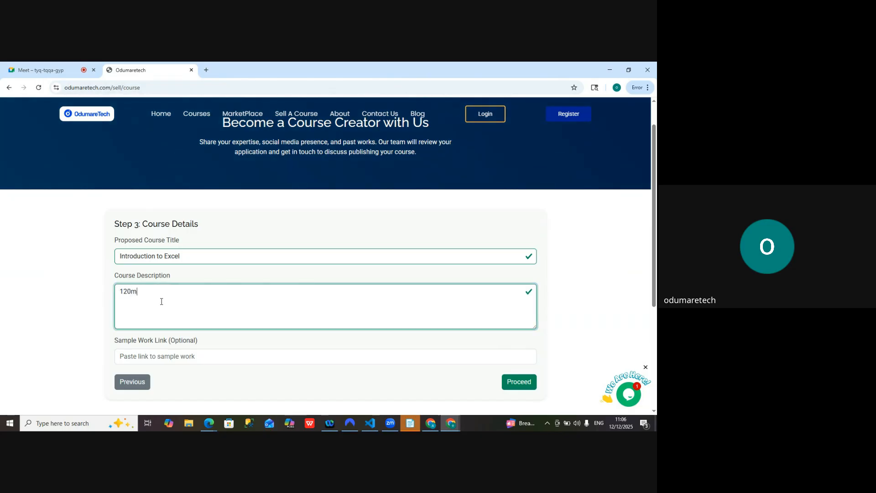
{"action": "type", "text": "inutes"}
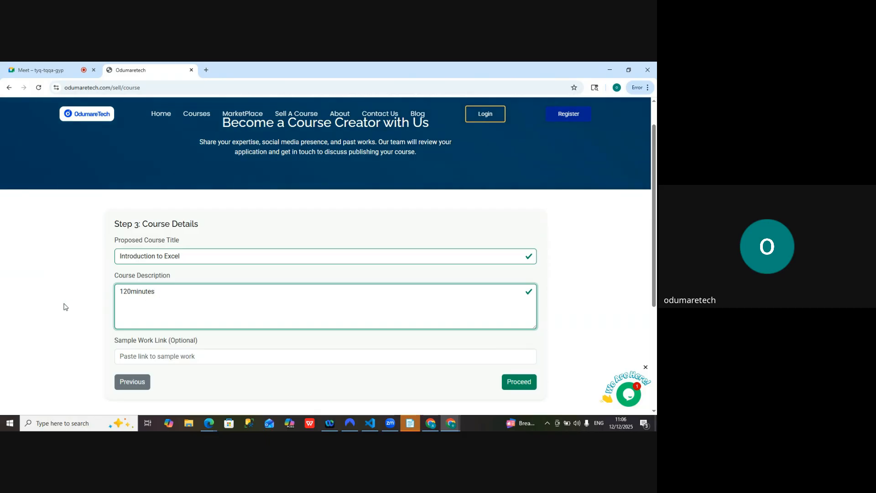
{"action": "scroll", "coordinate": [46, 300], "scroll_direction": "down", "scroll_amount": 2}
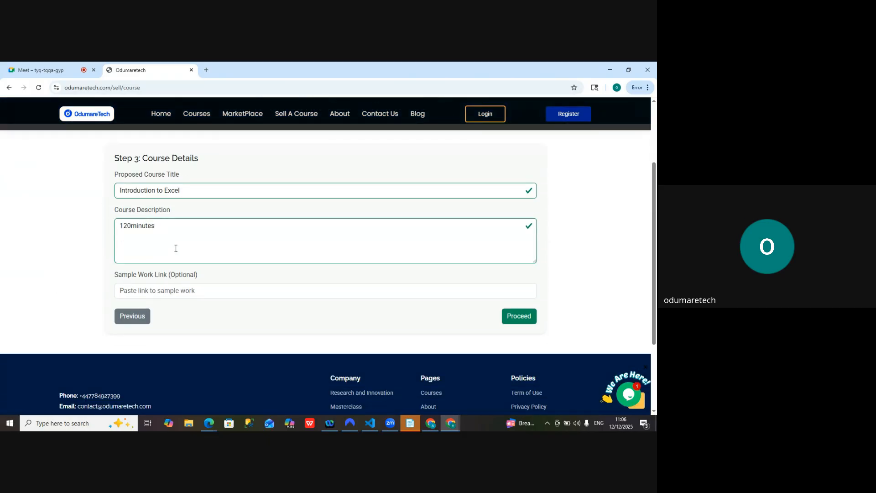
Replace the course description with "You can go from beginner to expert in this course."
{"action": "left_click_drag", "start_coordinate": [155, 225], "coordinate": [92, 225]}
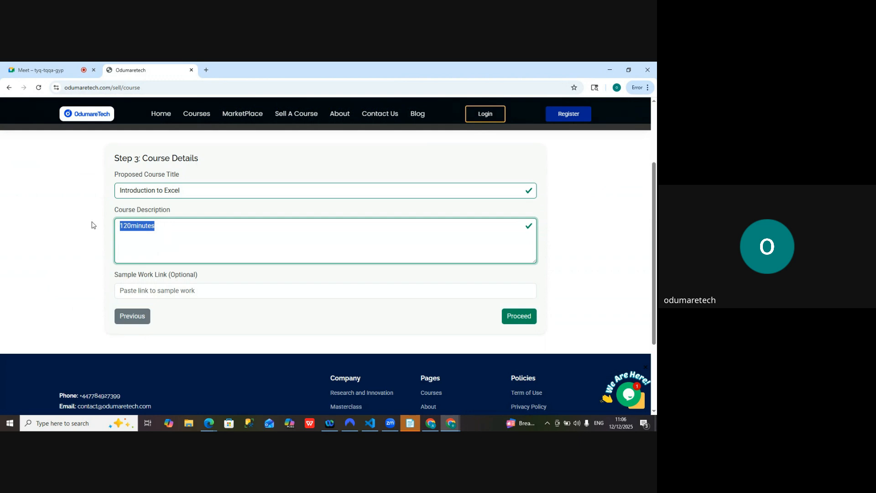
{"action": "type", "text": "You cn"}
{"action": "key", "text": "BackSpace"}
{"action": "key", "text": "BackSpace"}
{"action": "type", "text": "an go from"}
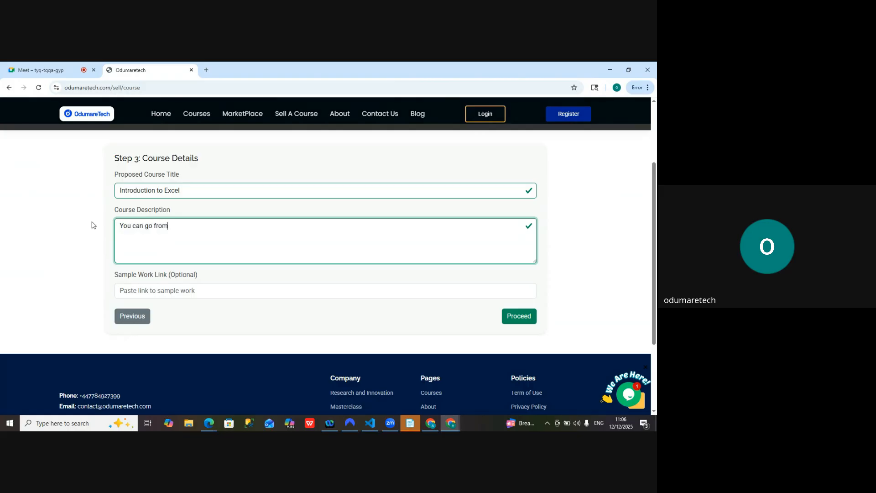
{"action": "type", "text": " beginner to expert in this course."}
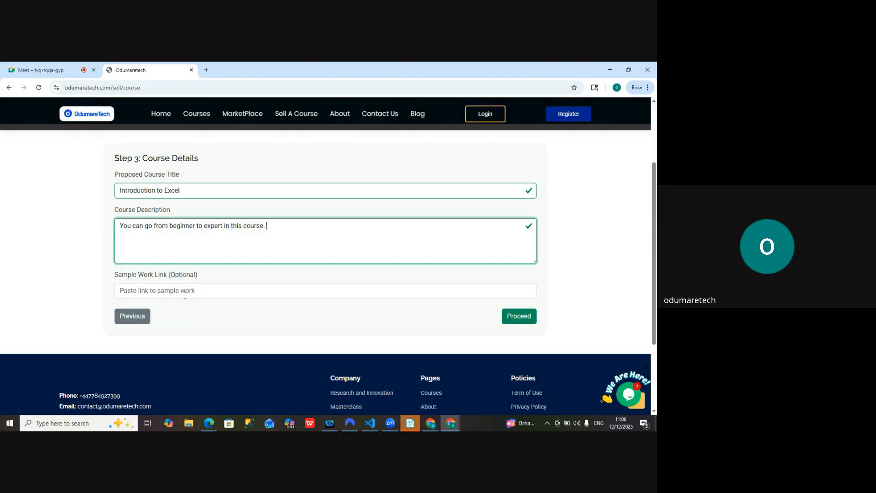
Proceed to the instructor Terms & Conditions, agree to them, submit the application and decline the course recommender offer
{"action": "left_click", "coordinate": [523, 324]}
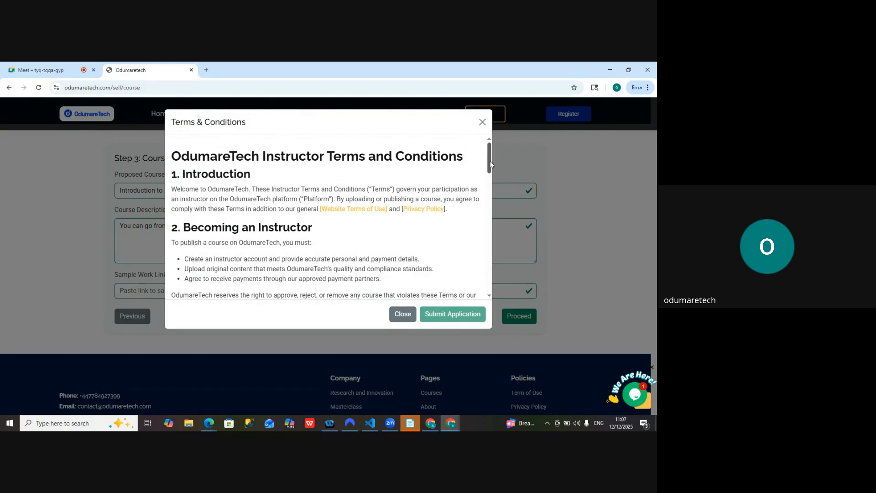
{"action": "left_click_drag", "start_coordinate": [490, 160], "coordinate": [484, 204]}
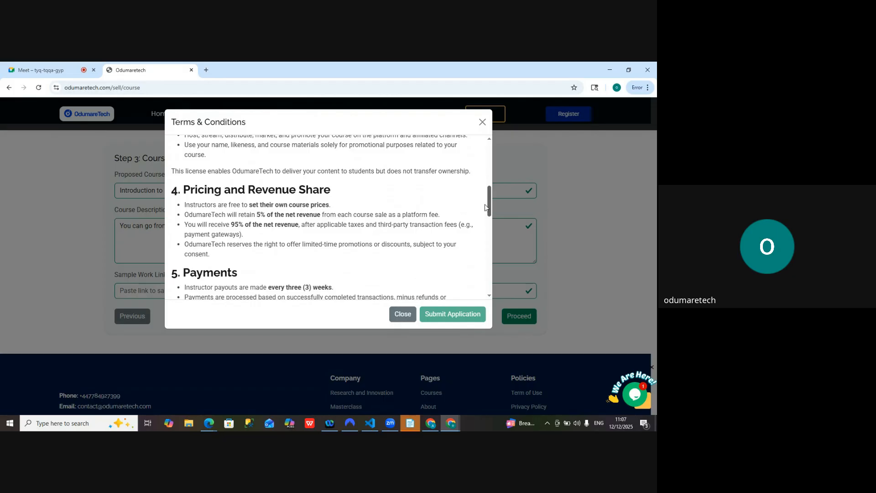
{"action": "left_click_drag", "start_coordinate": [485, 204], "coordinate": [483, 291]}
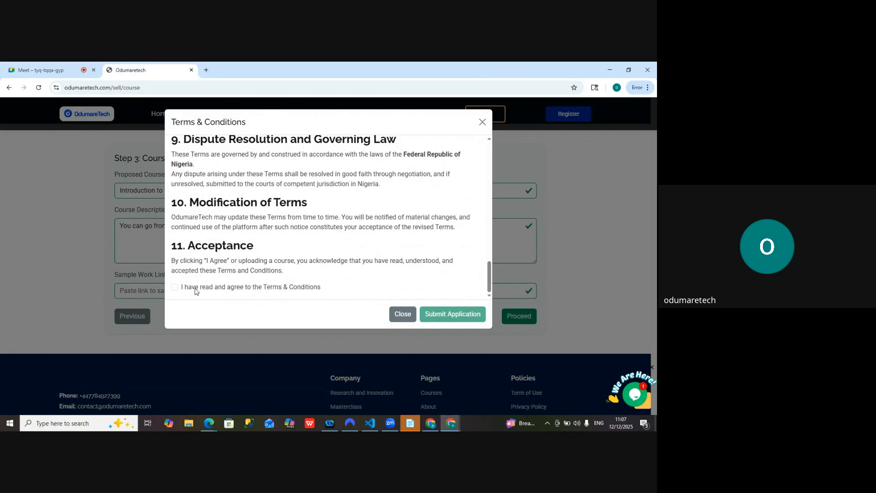
{"action": "left_click", "coordinate": [176, 288]}
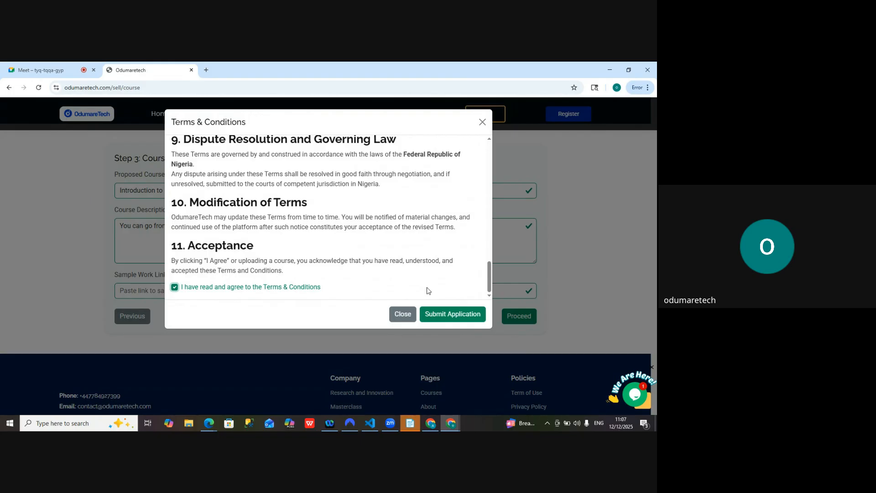
{"action": "left_click", "coordinate": [447, 314]}
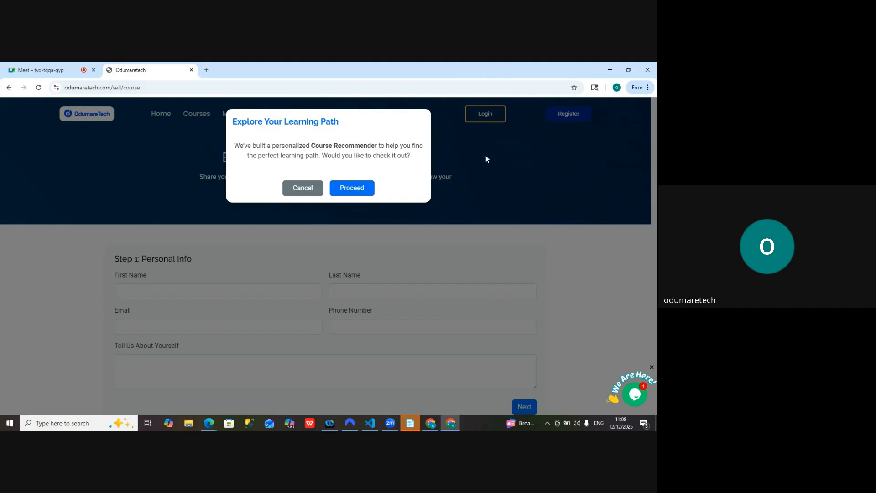
{"action": "left_click", "coordinate": [309, 188]}
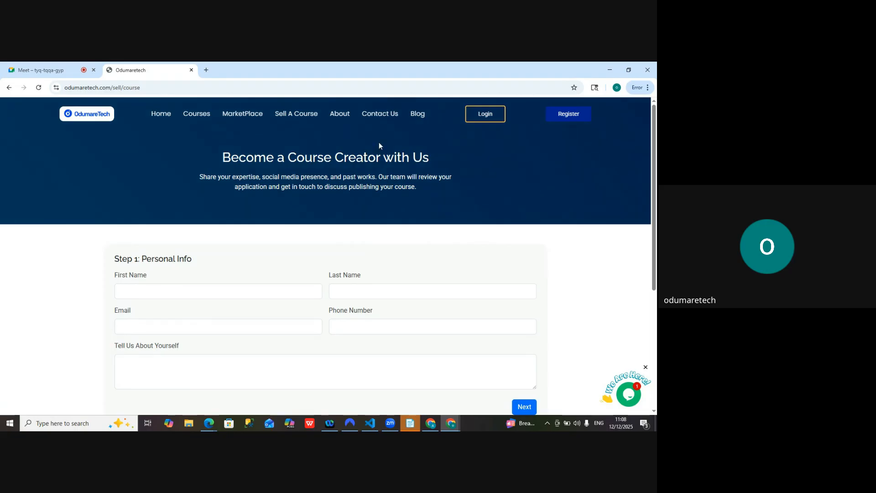
Log in to the instructor account with its email and password, and dismiss the browser's offer to save the password
{"action": "left_click", "coordinate": [486, 118]}
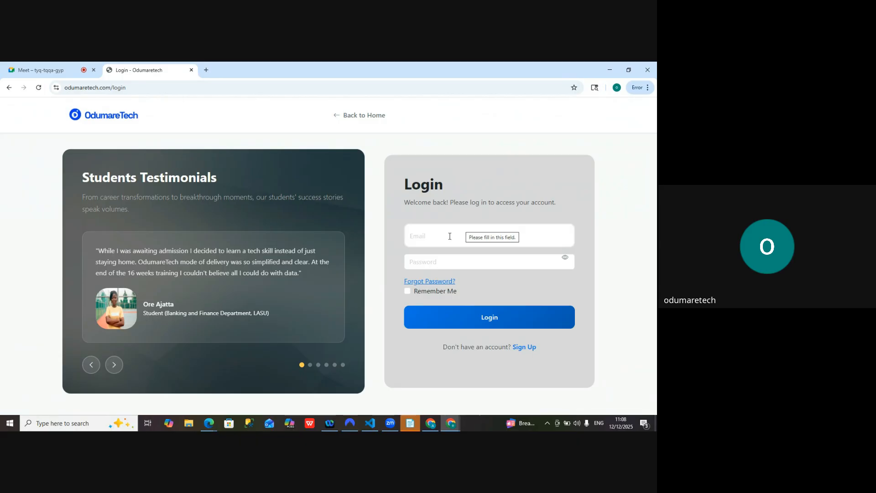
{"action": "left_click", "coordinate": [450, 236]}
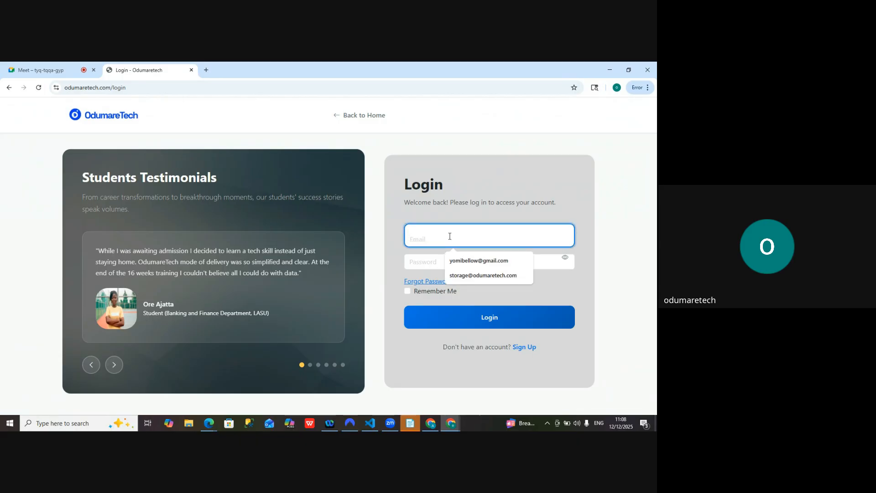
{"action": "left_click", "coordinate": [477, 260]}
{"action": "left_click", "coordinate": [435, 263]}
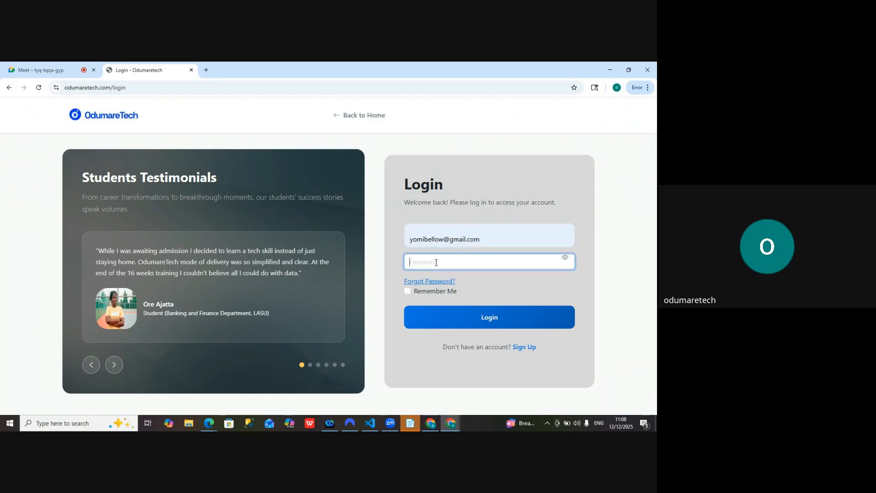
{"action": "type", "text": "**************"}
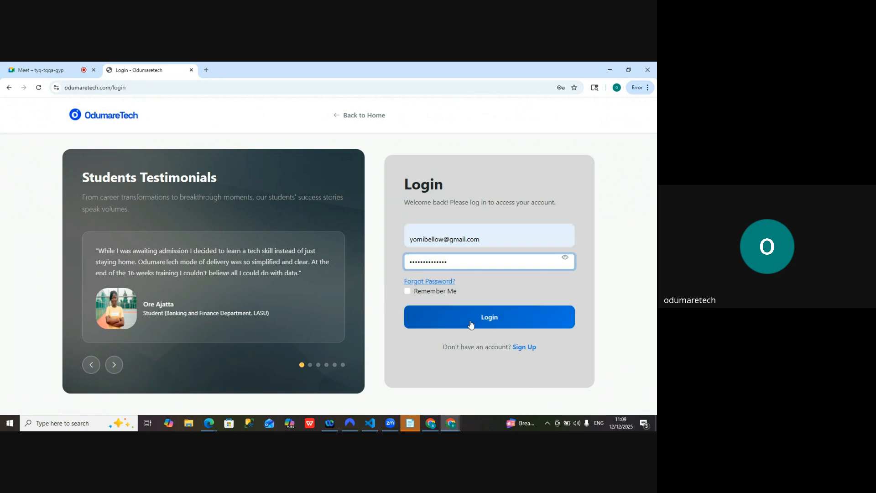
{"action": "left_click", "coordinate": [471, 323]}
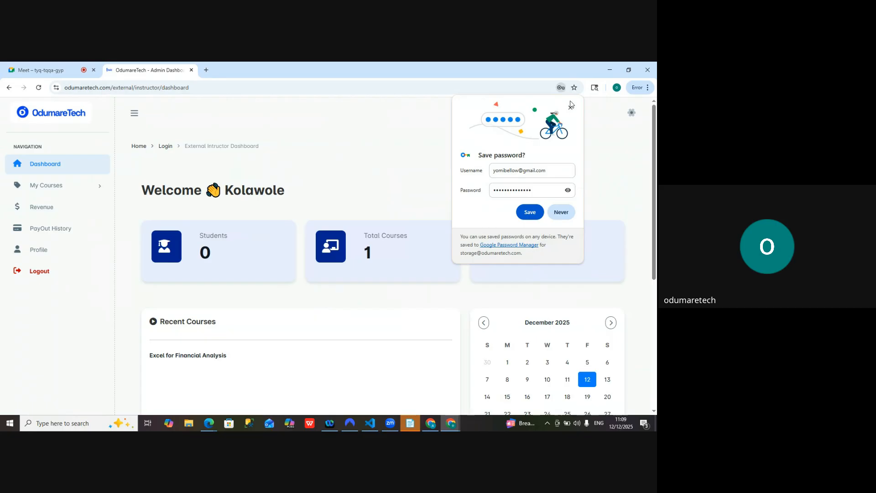
{"action": "left_click", "coordinate": [570, 106]}
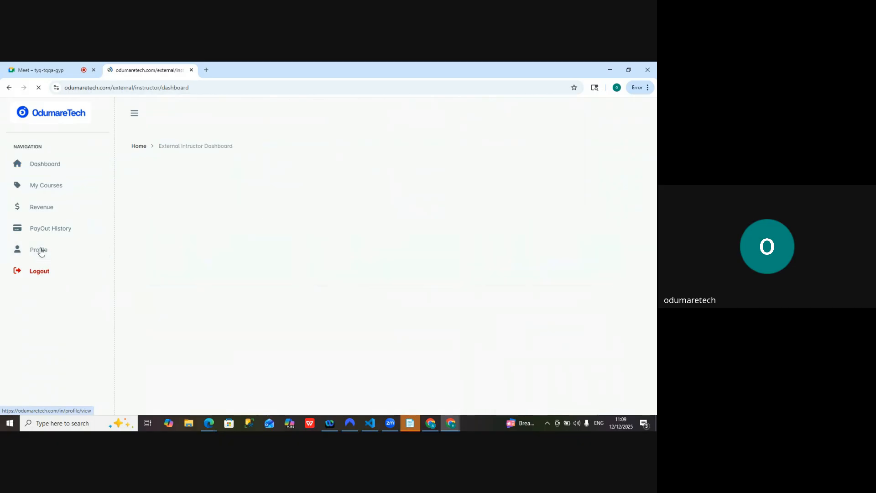
Open the instructor profile's account settings and review the Profile Information and Bank Information forms
{"action": "left_click", "coordinate": [41, 251]}
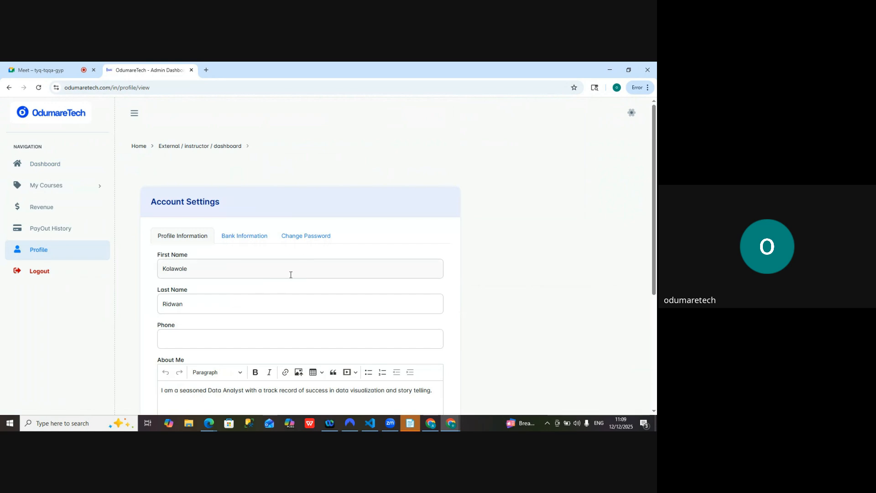
{"action": "mouse_move", "coordinate": [654, 209]}
{"action": "left_mouse_down"}
{"action": "mouse_move", "coordinate": [652, 332]}
{"action": "mouse_move", "coordinate": [643, 219]}
{"action": "left_mouse_up"}
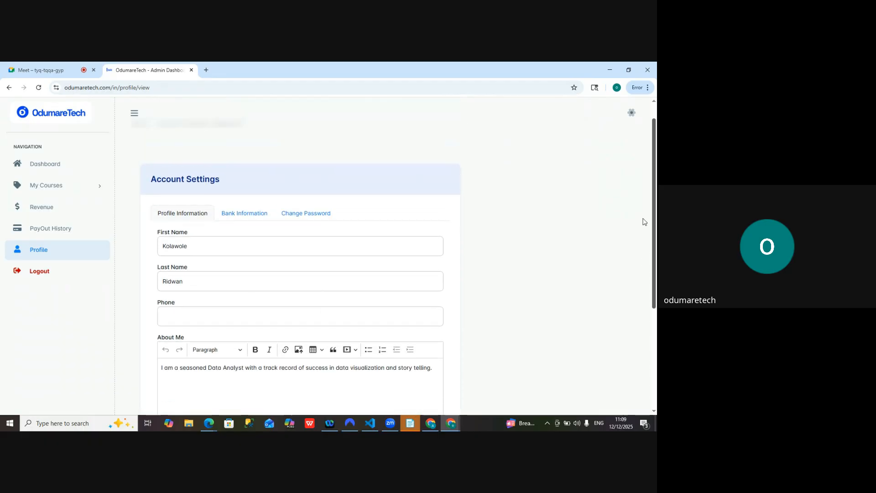
{"action": "left_click", "coordinate": [235, 216]}
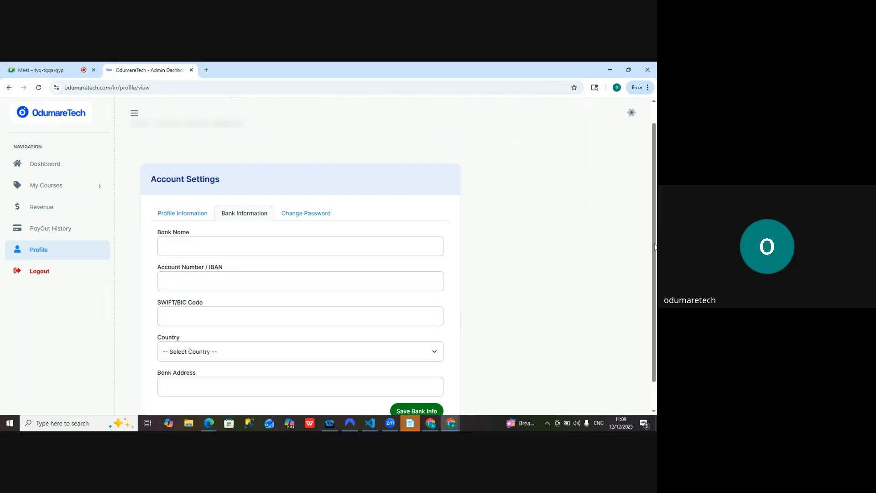
{"action": "scroll", "coordinate": [655, 247], "scroll_direction": "down", "scroll_amount": 1}
{"action": "scroll", "coordinate": [652, 260], "scroll_direction": "up", "scroll_amount": 2}
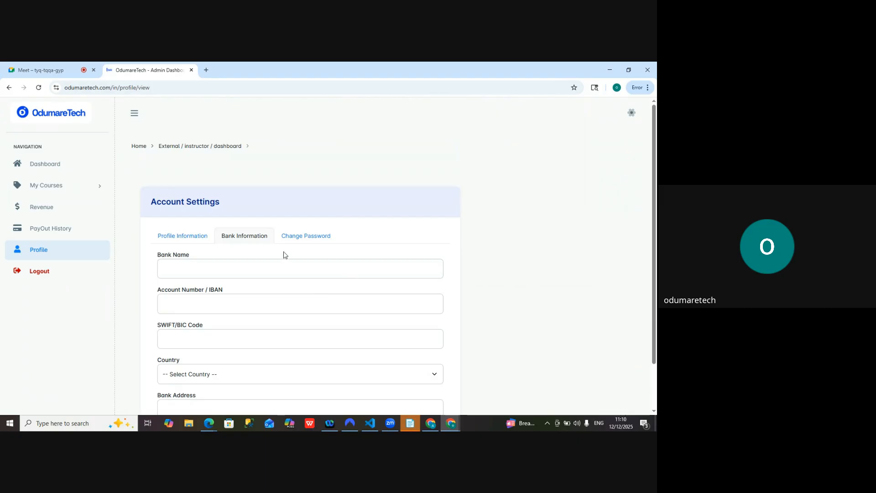
Review the Change Password form in the account settings, then go back over the Bank Information fields
{"action": "left_click", "coordinate": [294, 238]}
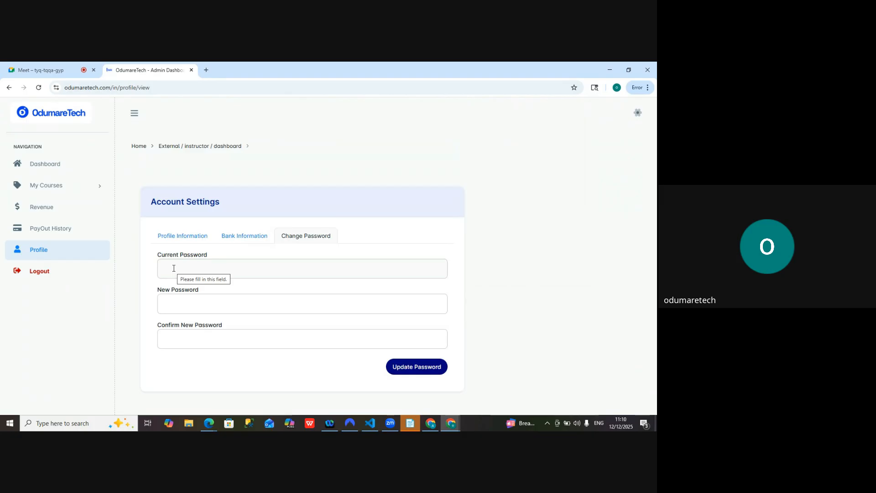
{"action": "left_click", "coordinate": [243, 236]}
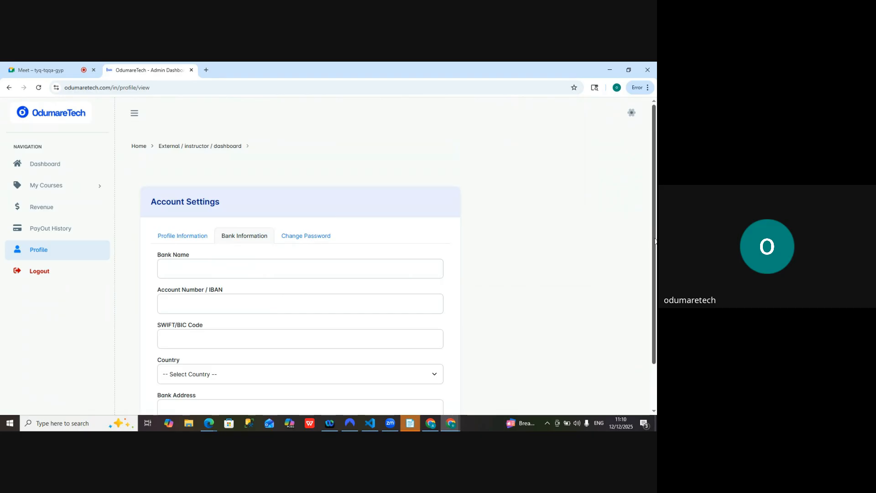
{"action": "scroll", "coordinate": [654, 241], "scroll_direction": "down", "scroll_amount": 2}
{"action": "scroll", "coordinate": [652, 310], "scroll_direction": "up", "scroll_amount": 2}
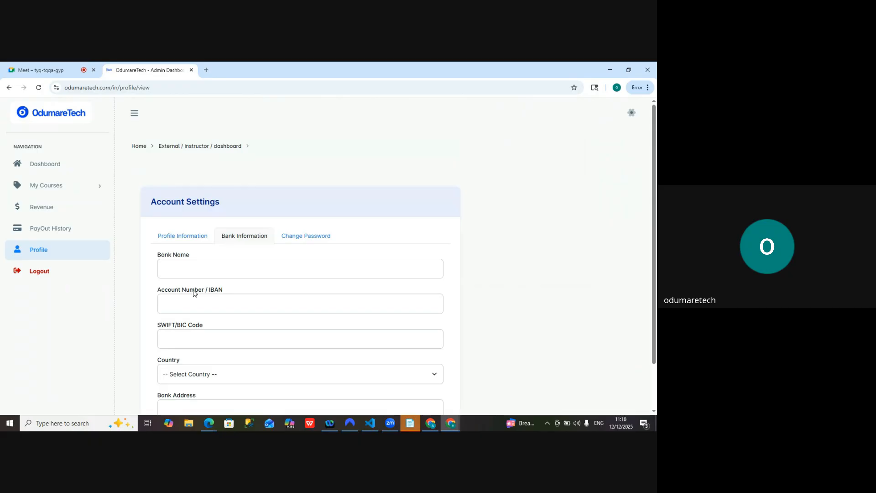
Open the Add Course form and review its fields from the course title through the course poster image
{"action": "left_click", "coordinate": [51, 188]}
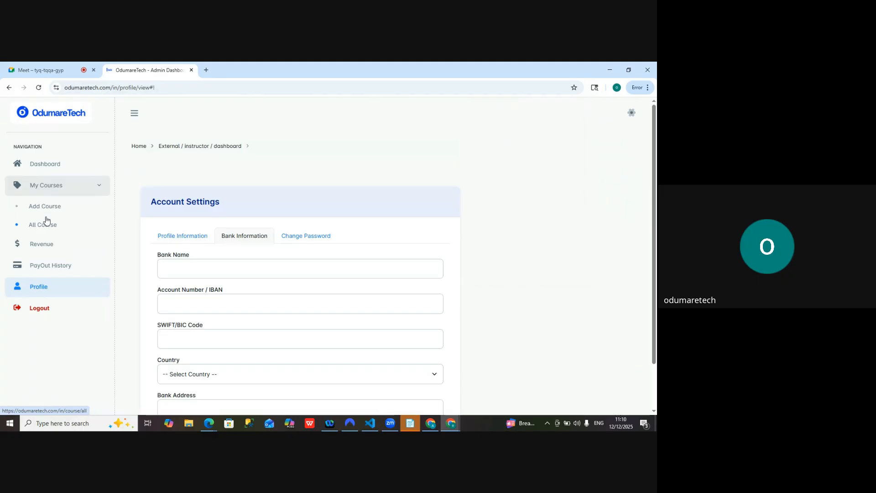
{"action": "left_click", "coordinate": [47, 210]}
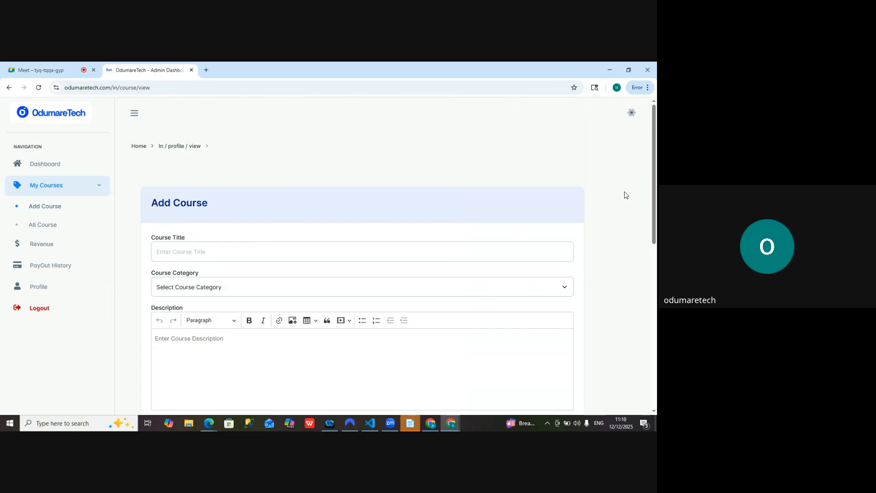
{"action": "left_click_drag", "start_coordinate": [652, 184], "coordinate": [642, 365]}
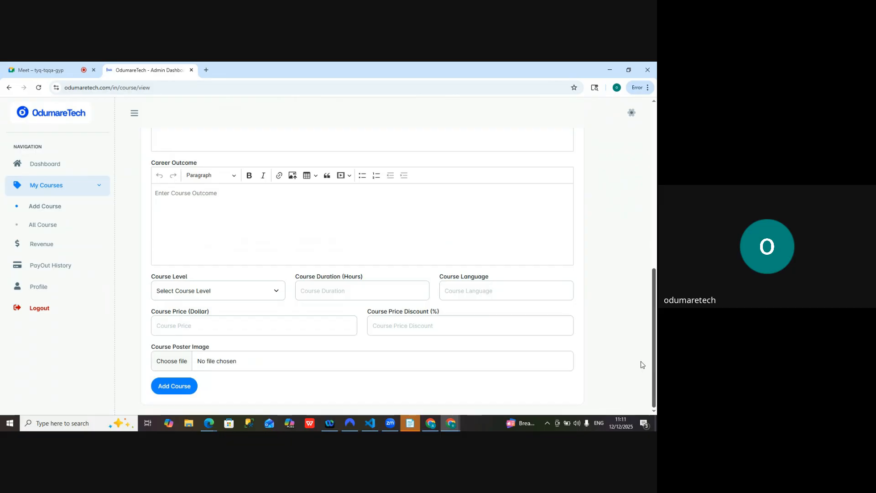
{"action": "left_click_drag", "start_coordinate": [642, 365], "coordinate": [657, 375]}
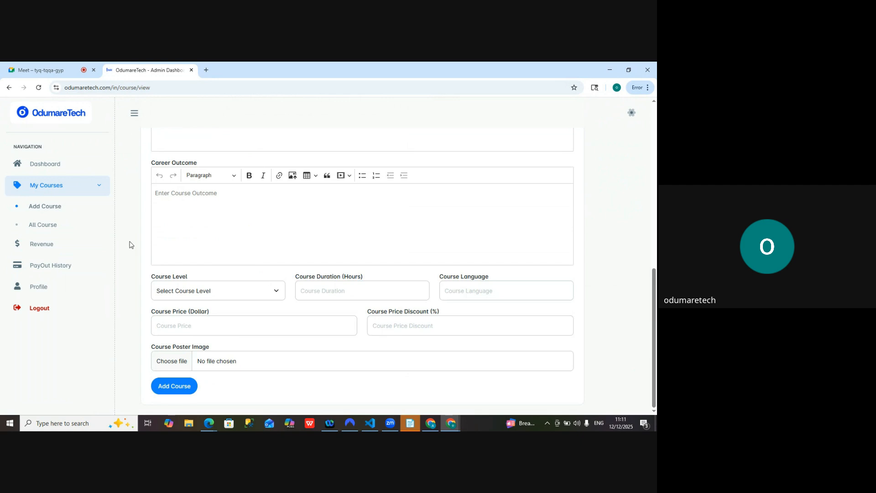
Open the list of all courses and view the approval logs of Excel for Financial Analysis
{"action": "left_click", "coordinate": [43, 228]}
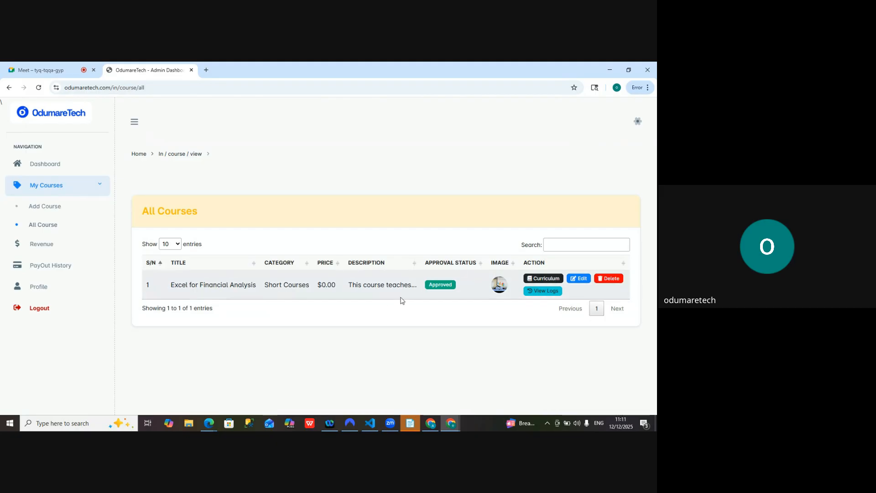
{"action": "left_click", "coordinate": [544, 292]}
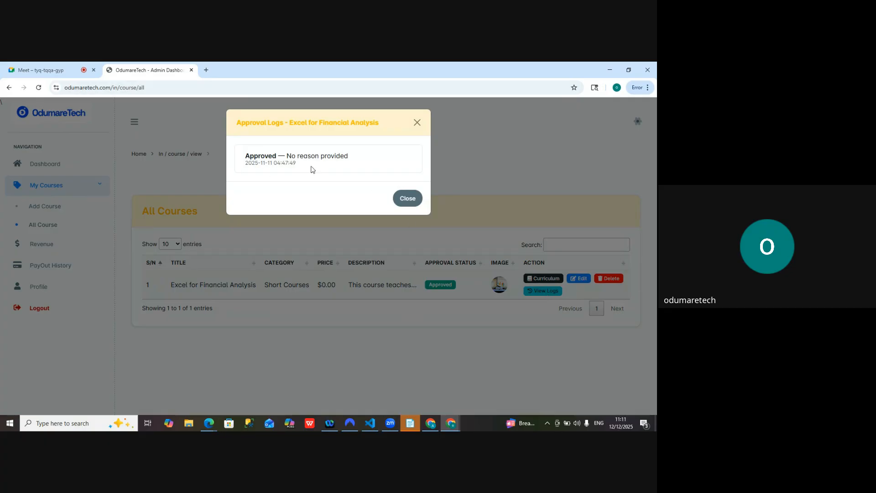
Close the approval logs, review the Edit Course form of Excel for Financial Analysis down to the poster image, and return to the course list
{"action": "left_click", "coordinate": [409, 199]}
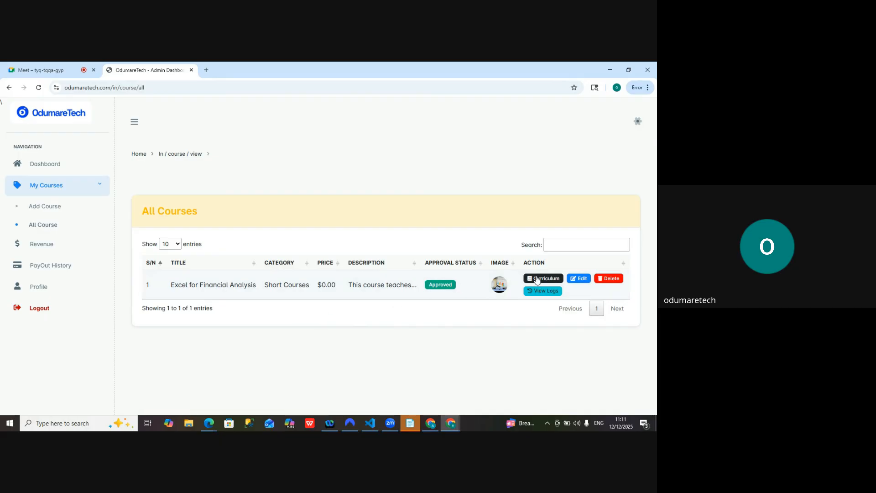
{"action": "left_click", "coordinate": [581, 280]}
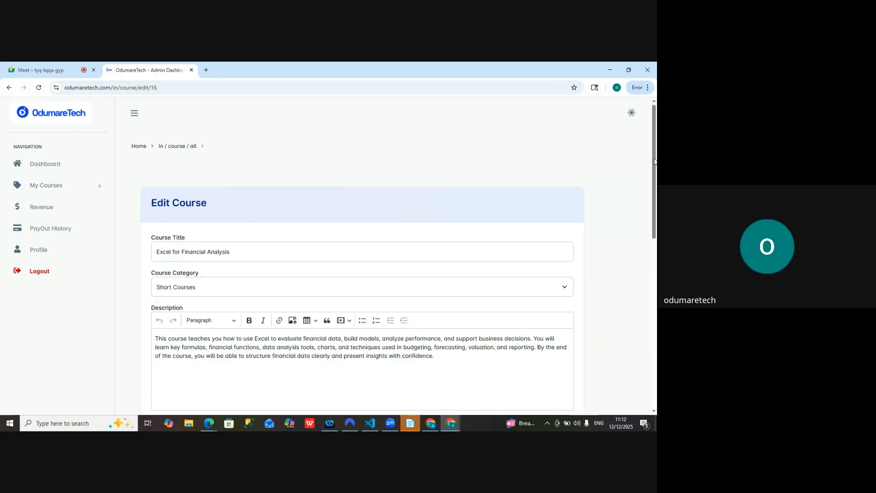
{"action": "left_click_drag", "start_coordinate": [654, 160], "coordinate": [643, 350]}
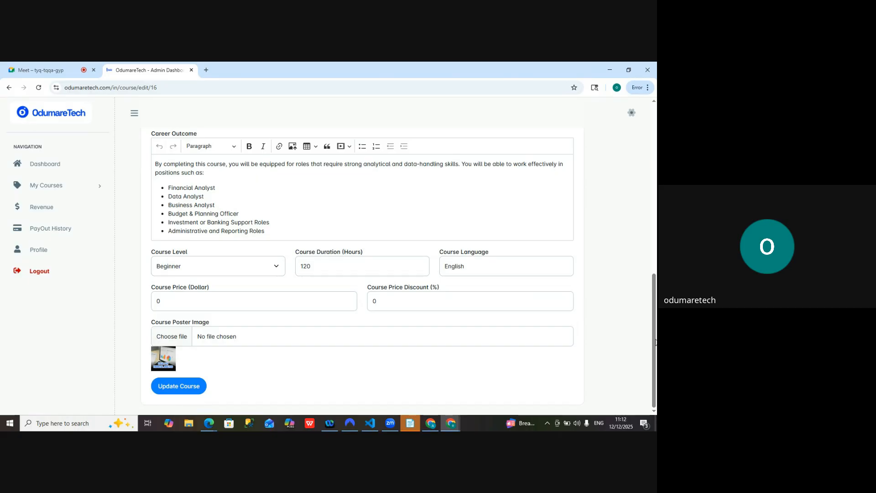
{"action": "left_click_drag", "start_coordinate": [655, 341], "coordinate": [650, 148]}
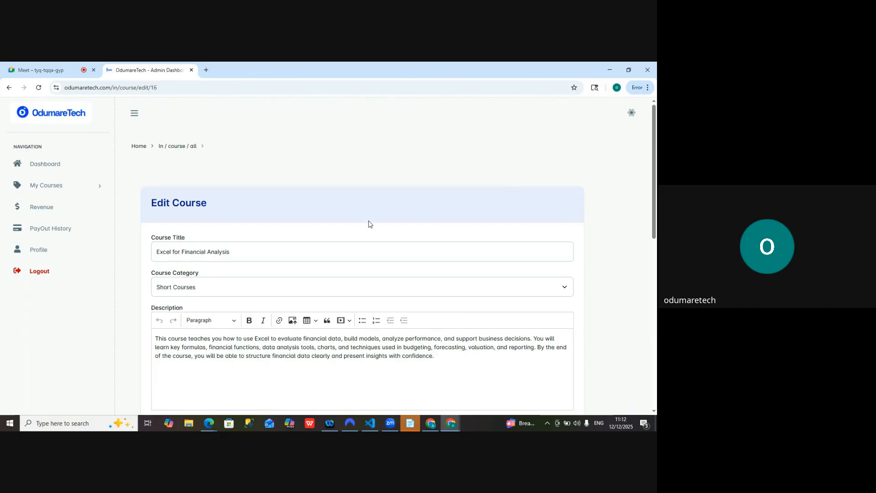
{"action": "left_click", "coordinate": [179, 150]}
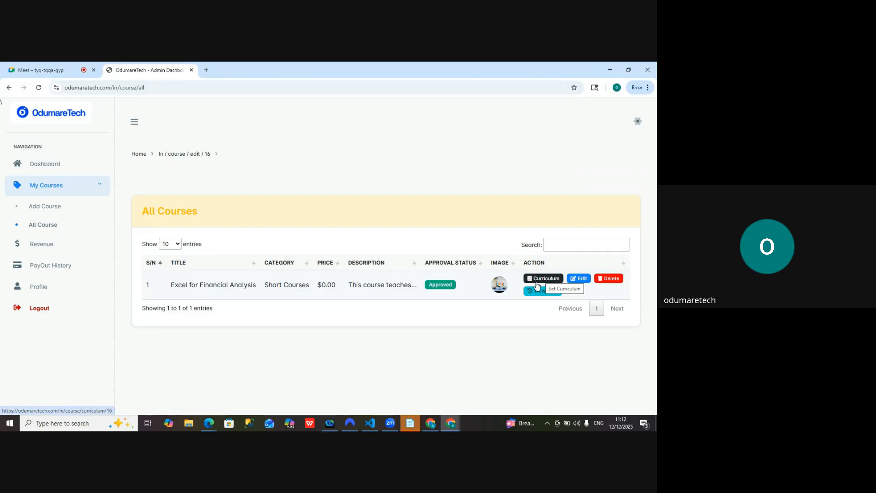
Open the curriculum of Excel for Financial Analysis and add an outline section titled "Introduction to Excel"
{"action": "left_click", "coordinate": [544, 279]}
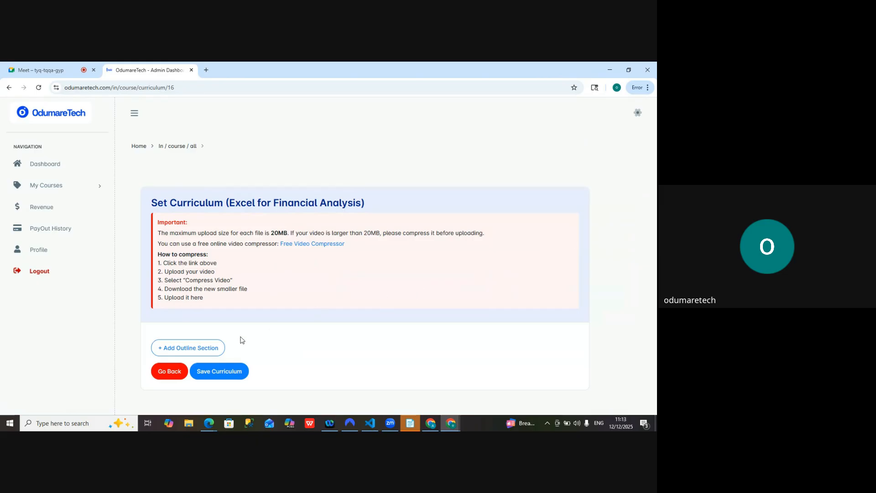
{"action": "left_click", "coordinate": [191, 351]}
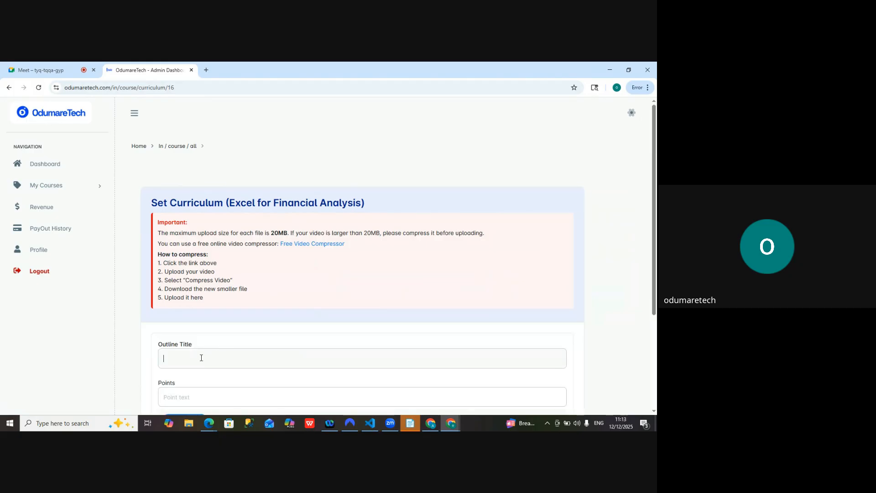
{"action": "left_click", "coordinate": [201, 357]}
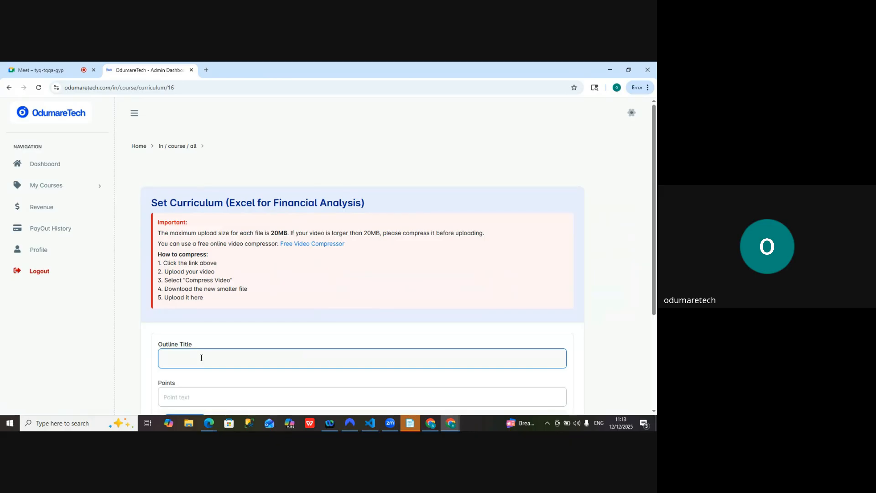
{"action": "type", "text": "Introduction to Excel"}
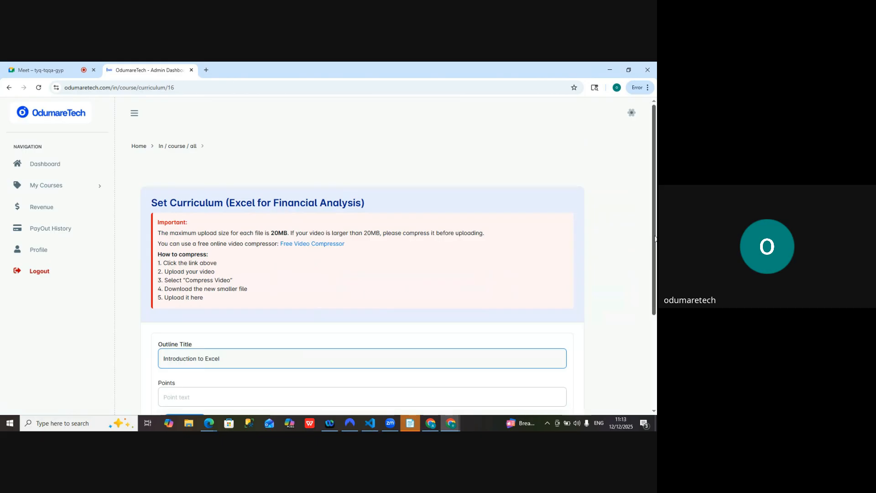
Enter "What is excel" as the first point of the Introduction to Excel section
{"action": "left_click_drag", "start_coordinate": [655, 238], "coordinate": [652, 308]}
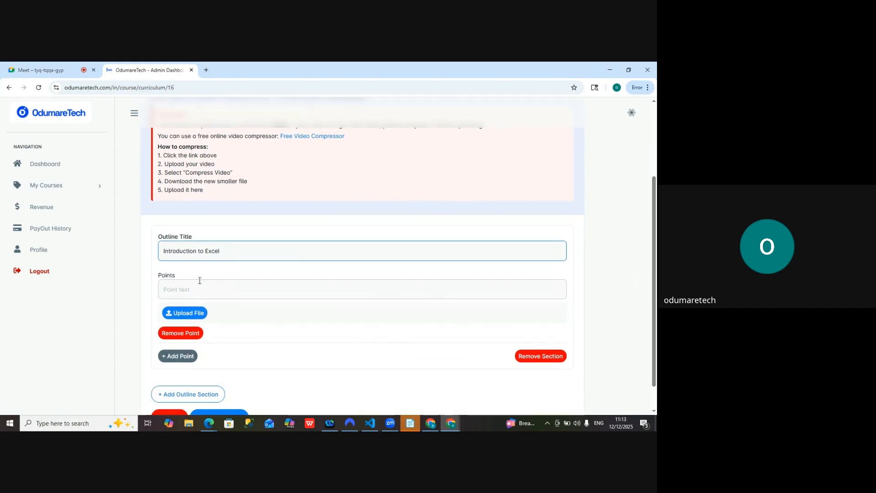
{"action": "left_click", "coordinate": [178, 285]}
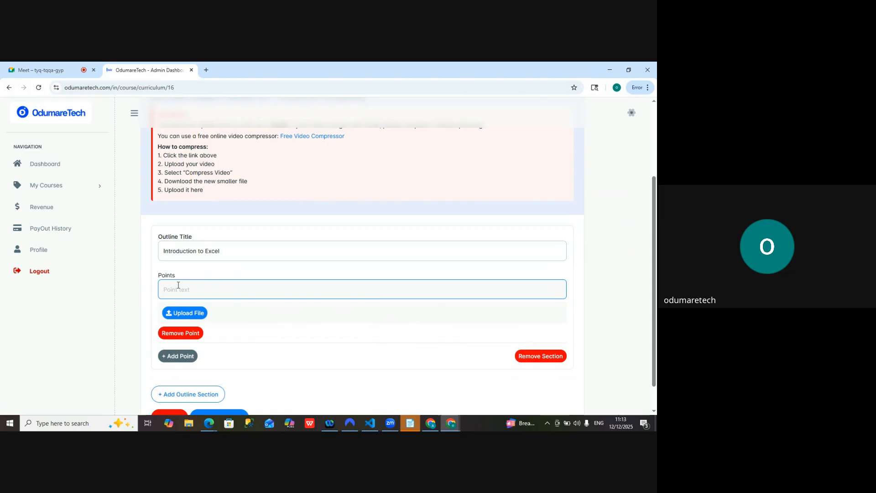
{"action": "type", "text": "What is excel"}
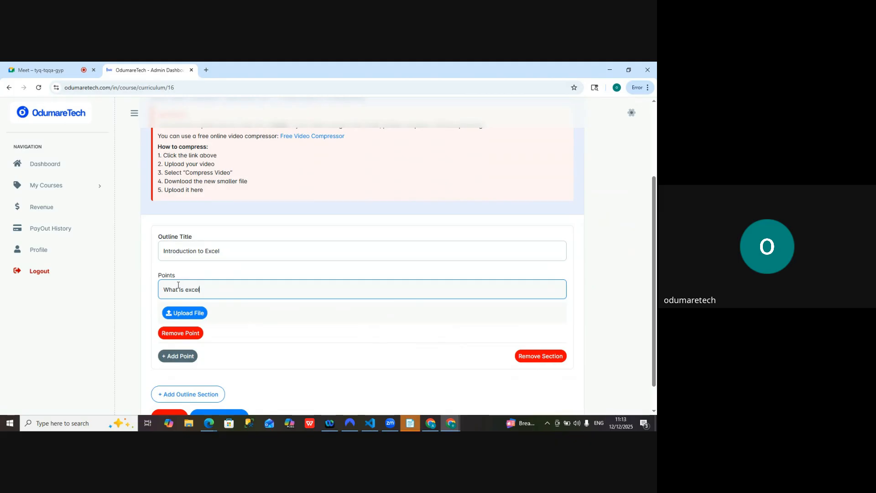
Upload the video "About OdumereTech (1)" from the demo folder in Downloads to the "What is excel" point
{"action": "left_click", "coordinate": [193, 316]}
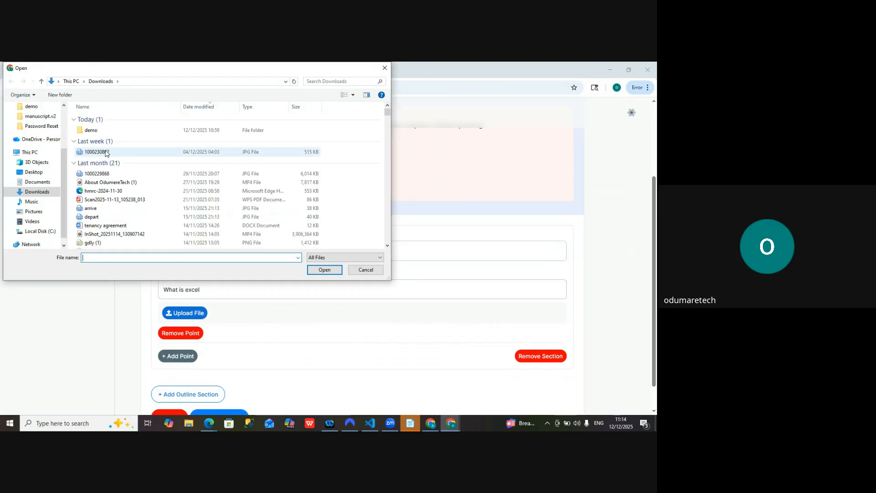
{"action": "double_click", "coordinate": [92, 131]}
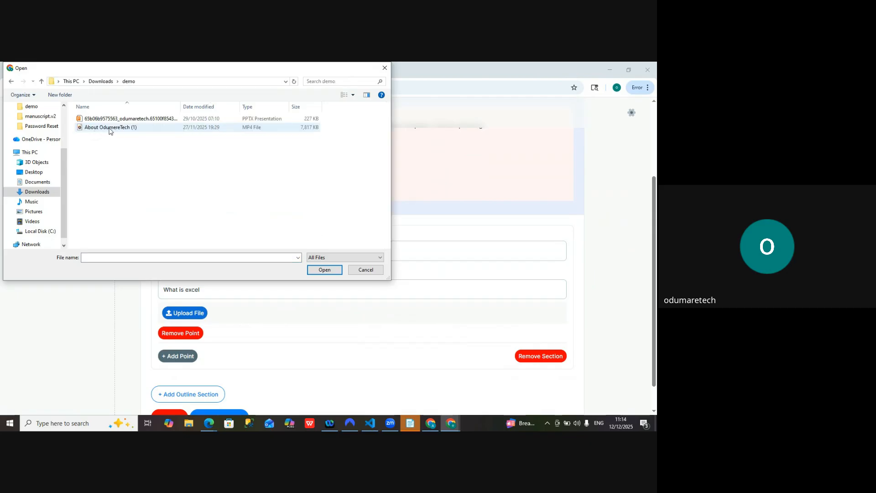
{"action": "left_click", "coordinate": [109, 129]}
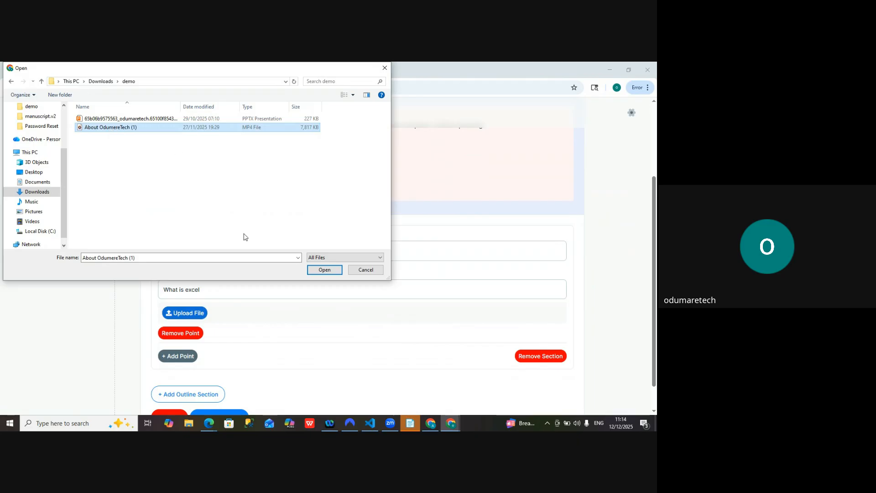
{"action": "left_click", "coordinate": [325, 270]}
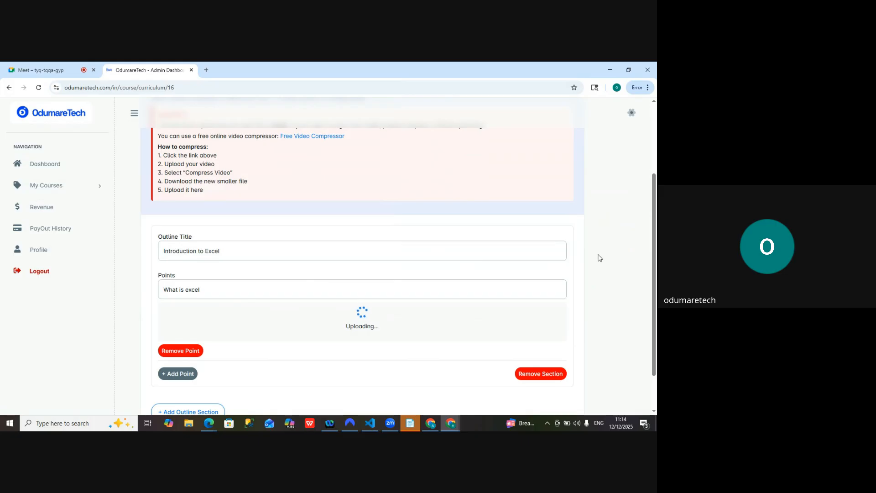
Add a second point to the Introduction to Excel section with the text "Component of excel"
{"action": "left_click_drag", "start_coordinate": [655, 229], "coordinate": [654, 260]}
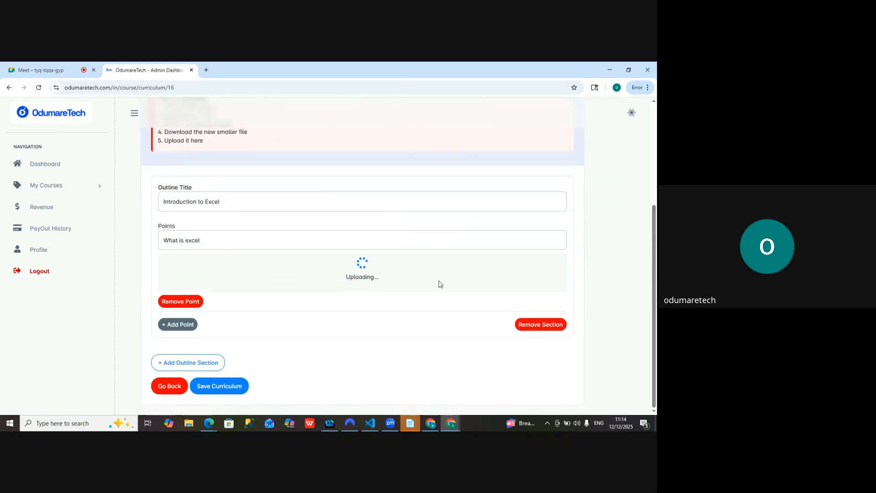
{"action": "left_click", "coordinate": [180, 324]}
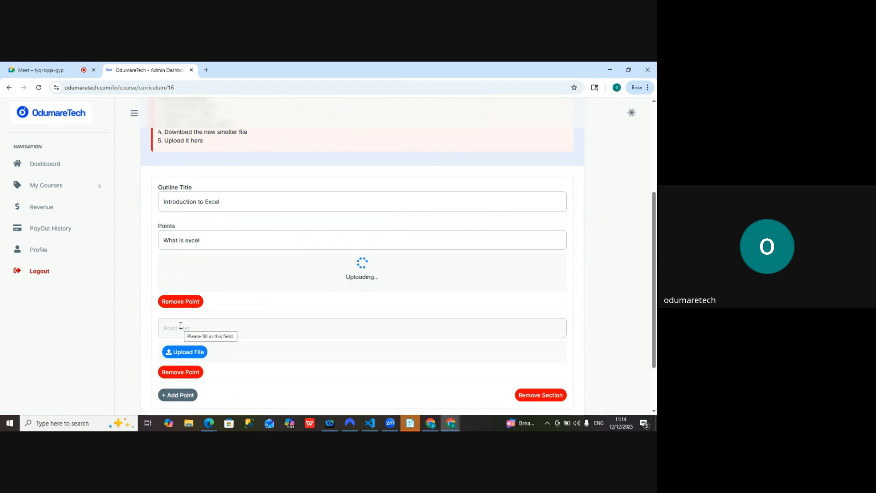
{"action": "left_click", "coordinate": [191, 328]}
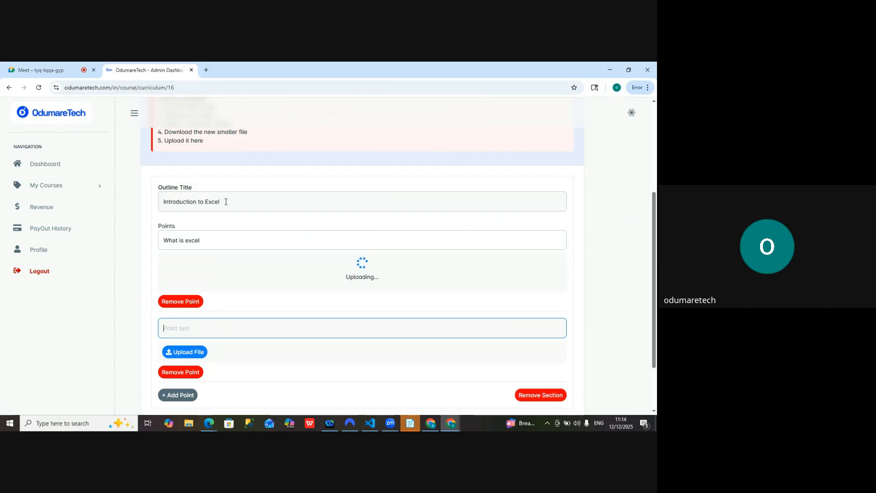
{"action": "left_click_drag", "start_coordinate": [225, 201], "coordinate": [163, 201]}
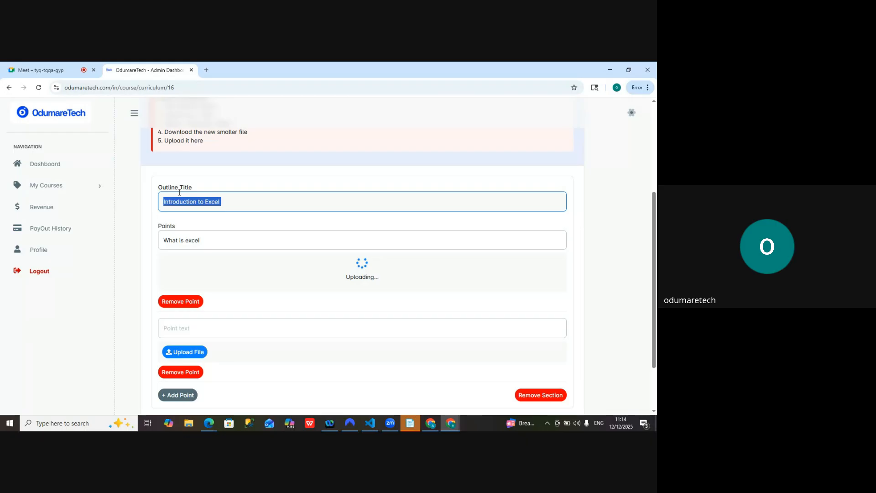
{"action": "left_click", "coordinate": [212, 240]}
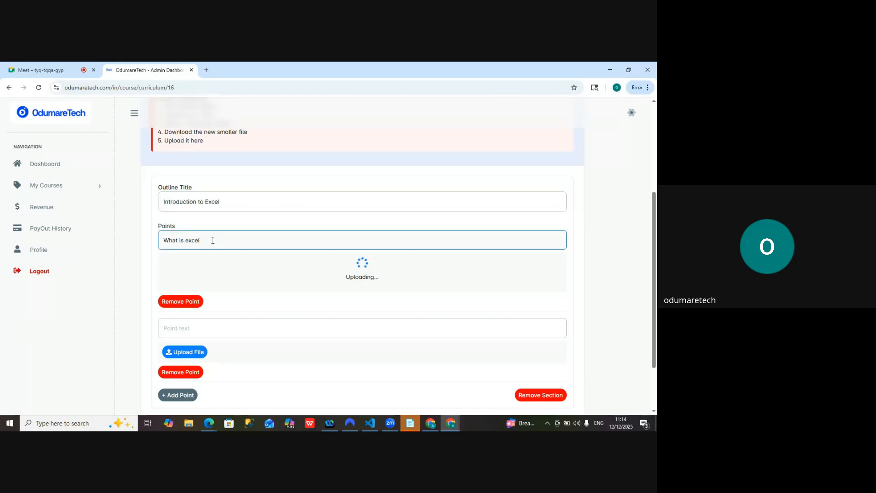
{"action": "left_click", "coordinate": [181, 325]}
{"action": "type", "text": "c"}
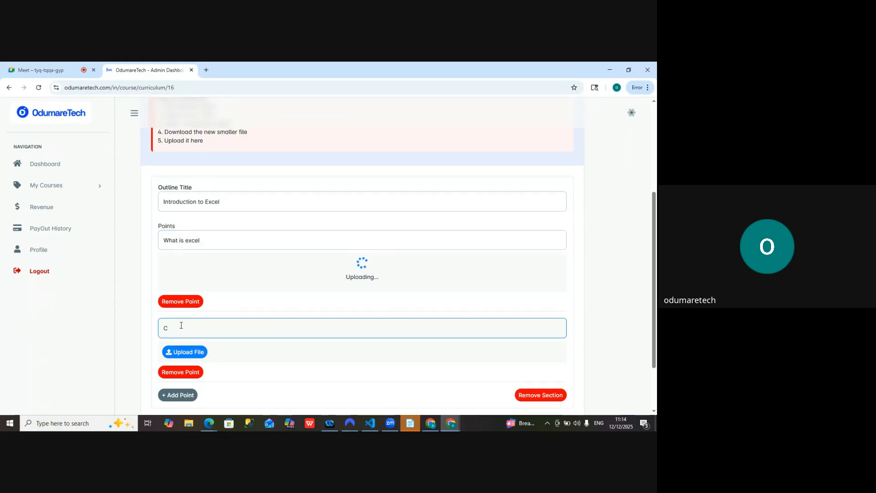
{"action": "key", "text": "BackSpace"}
{"action": "type", "text": "Component of excel"}
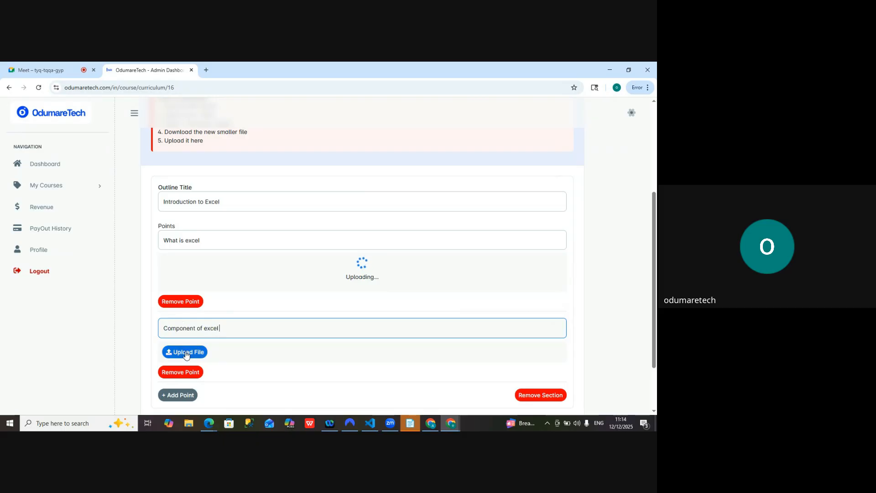
Upload the presentation 65b06b9575563_odumaretech.65100f854349b_odumaretech.file-handling.pptx from the demo folder to the "Component of excel" point
{"action": "left_click", "coordinate": [186, 354]}
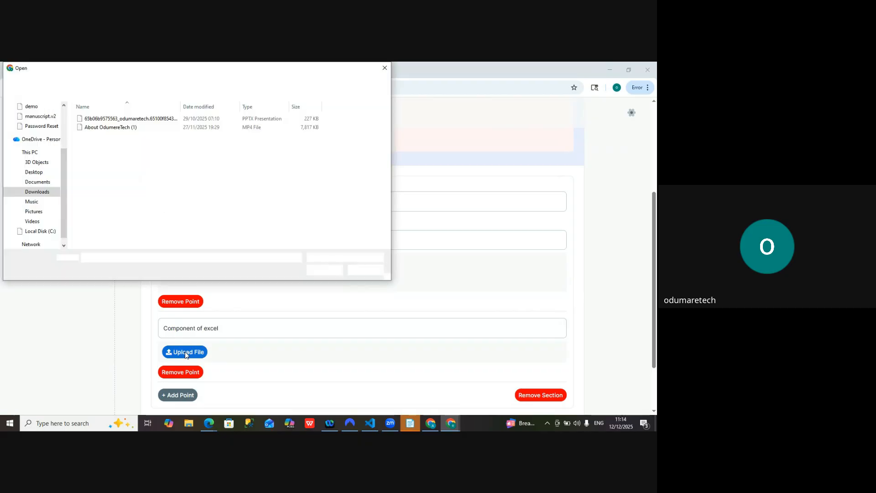
{"action": "left_click", "coordinate": [104, 121]}
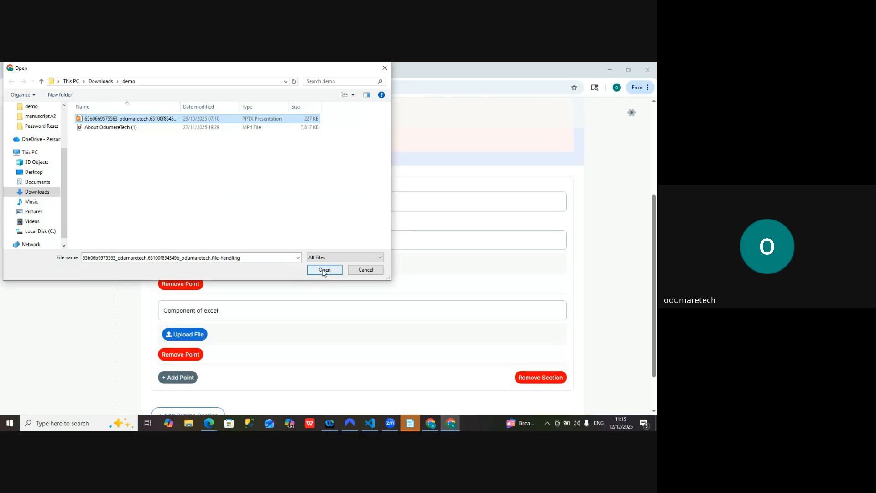
{"action": "left_click", "coordinate": [323, 271]}
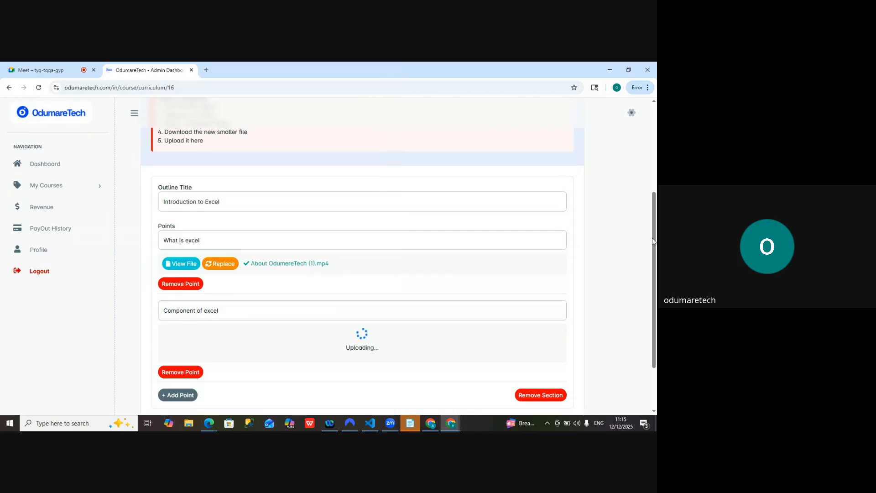
Save the course curriculum and dismiss the confirmation message
{"action": "left_click_drag", "start_coordinate": [653, 241], "coordinate": [652, 273]}
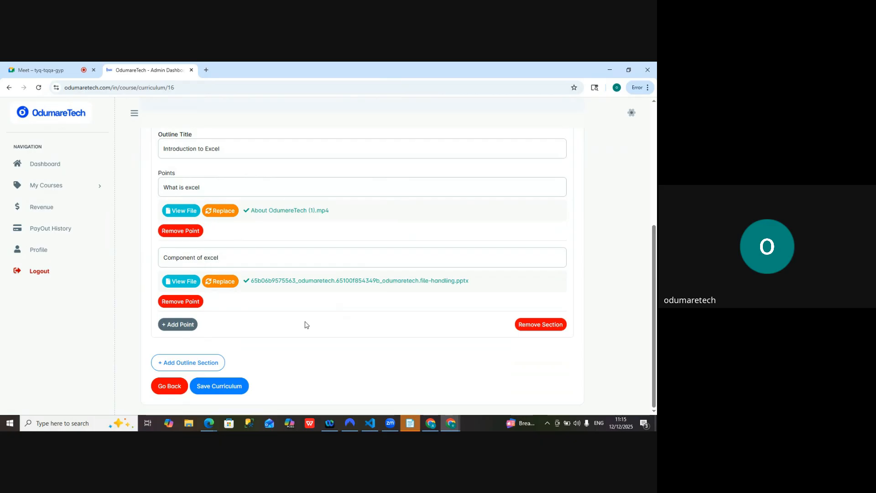
{"action": "left_click", "coordinate": [223, 391]}
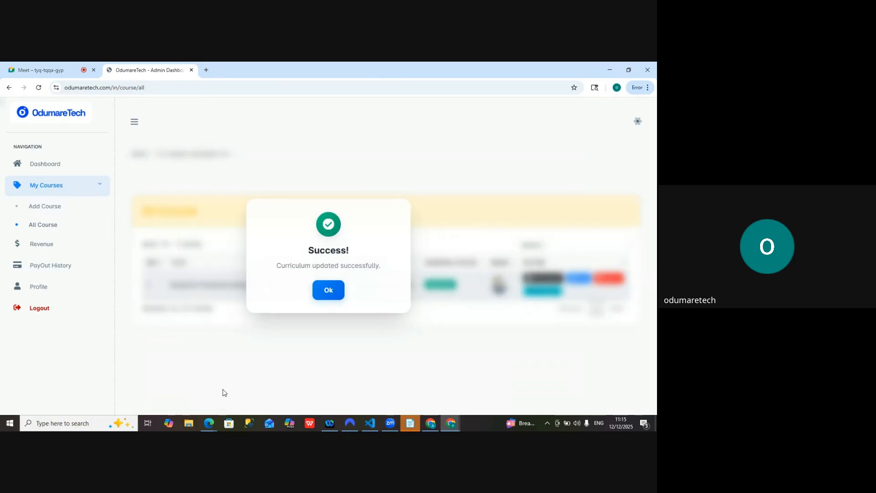
{"action": "left_click", "coordinate": [331, 292]}
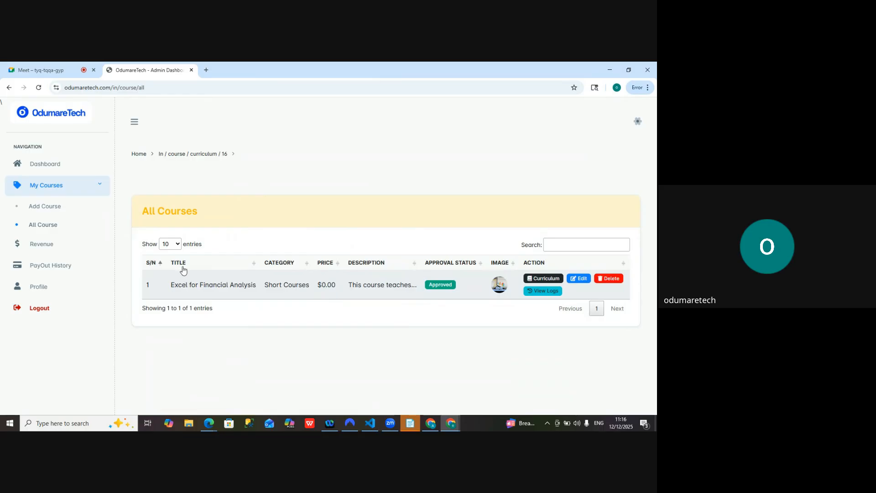
Log out of the instructor dashboard and open the public Excel for Financial Analysis page from the MarketPlace, declining the course recommender offers
{"action": "left_click", "coordinate": [46, 250]}
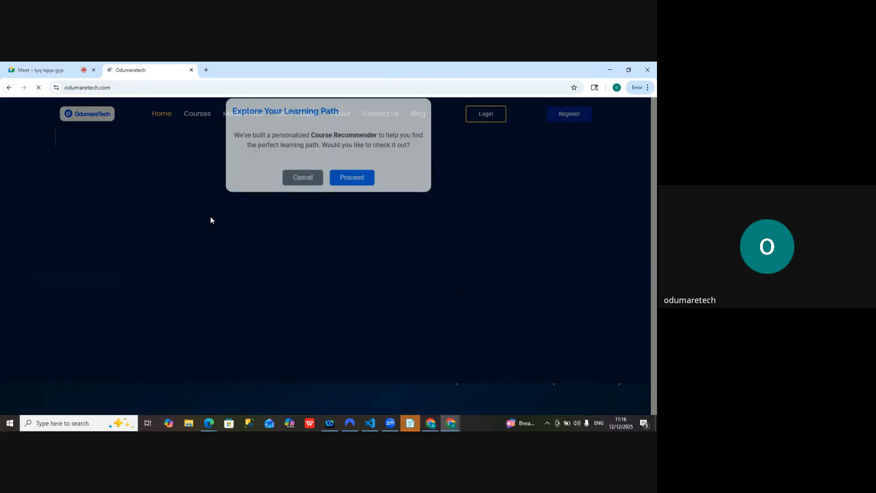
{"action": "left_click", "coordinate": [297, 187]}
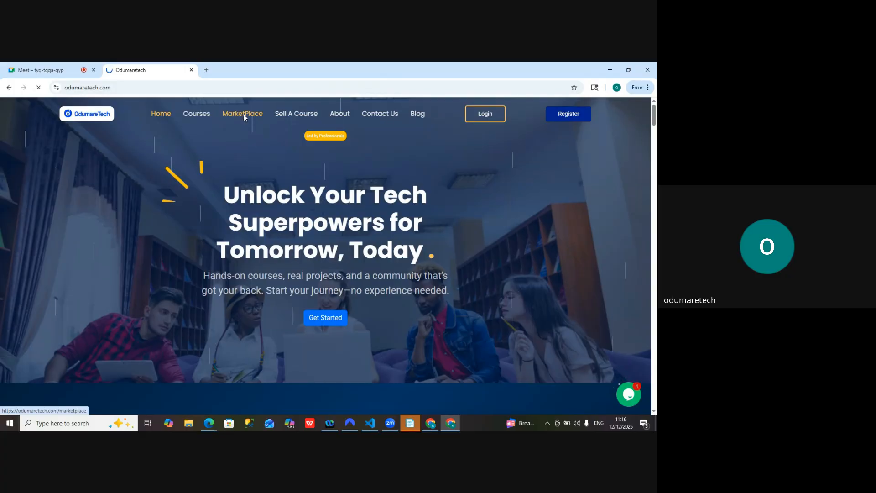
{"action": "left_click", "coordinate": [243, 115]}
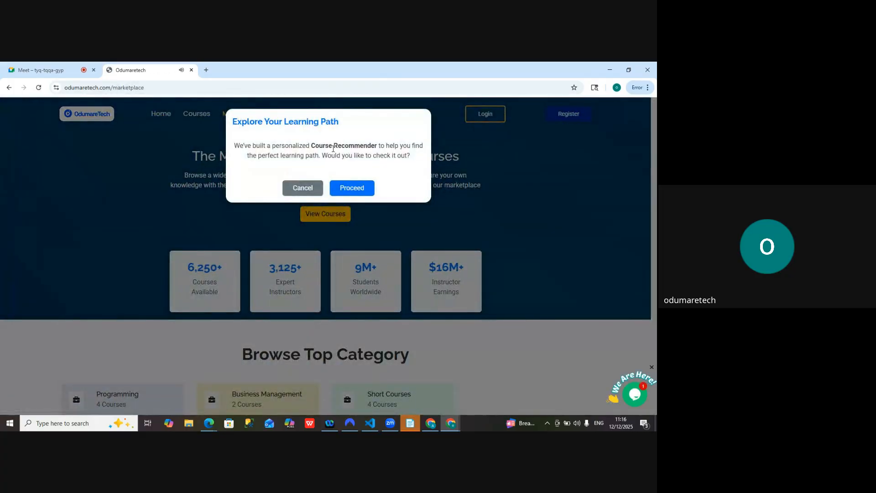
{"action": "left_click", "coordinate": [299, 186]}
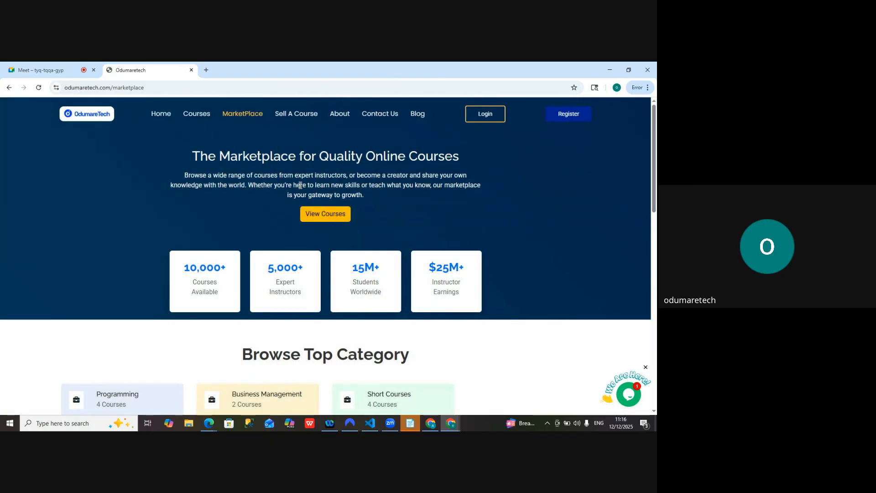
{"action": "scroll", "coordinate": [301, 188], "scroll_direction": "down", "scroll_amount": 1}
{"action": "scroll", "coordinate": [300, 188], "scroll_direction": "down", "scroll_amount": 5}
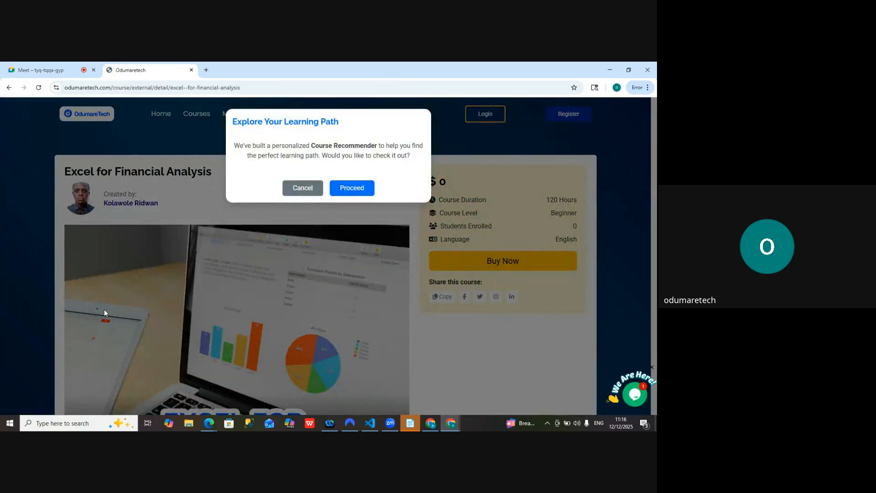
{"action": "left_click", "coordinate": [292, 191]}
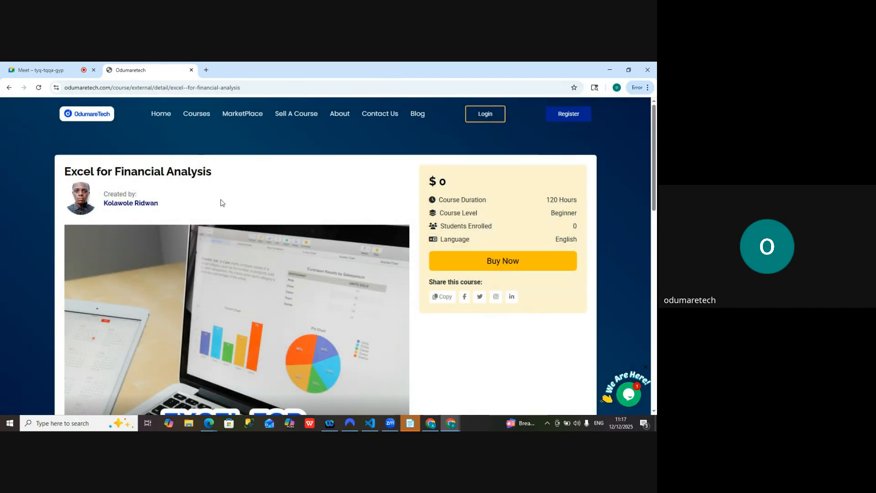
Examine the price, course level and number of enrolled students in the Excel for Financial Analysis course summary
{"action": "left_click_drag", "start_coordinate": [450, 182], "coordinate": [421, 185]}
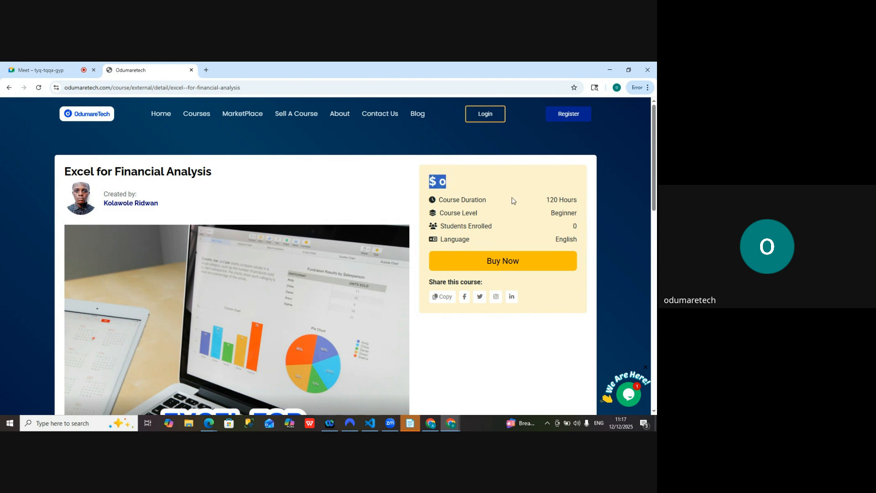
{"action": "left_click_drag", "start_coordinate": [547, 200], "coordinate": [593, 219]}
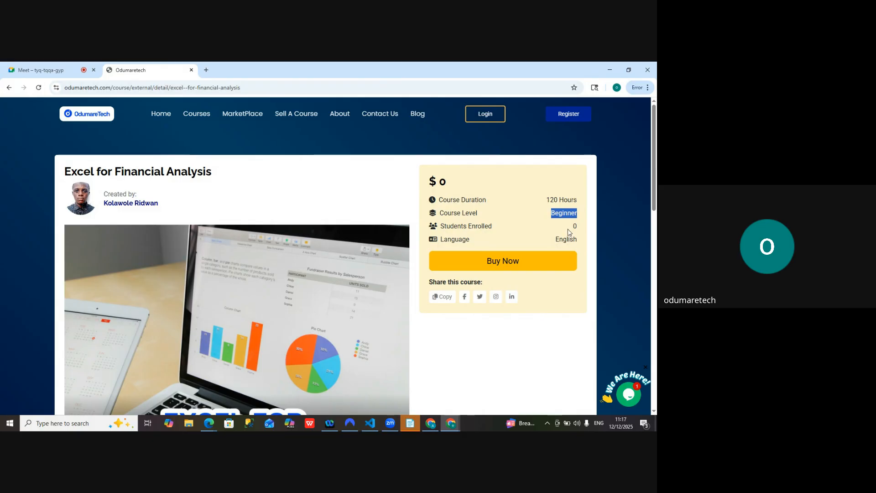
{"action": "left_click_drag", "start_coordinate": [567, 231], "coordinate": [585, 232]}
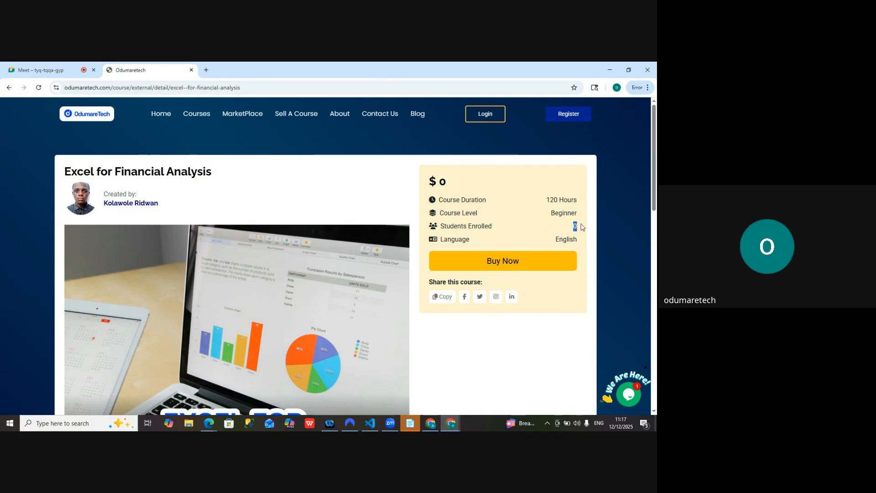
Review the course's description and its admission requirements on the public course page
{"action": "left_click_drag", "start_coordinate": [654, 191], "coordinate": [646, 274]}
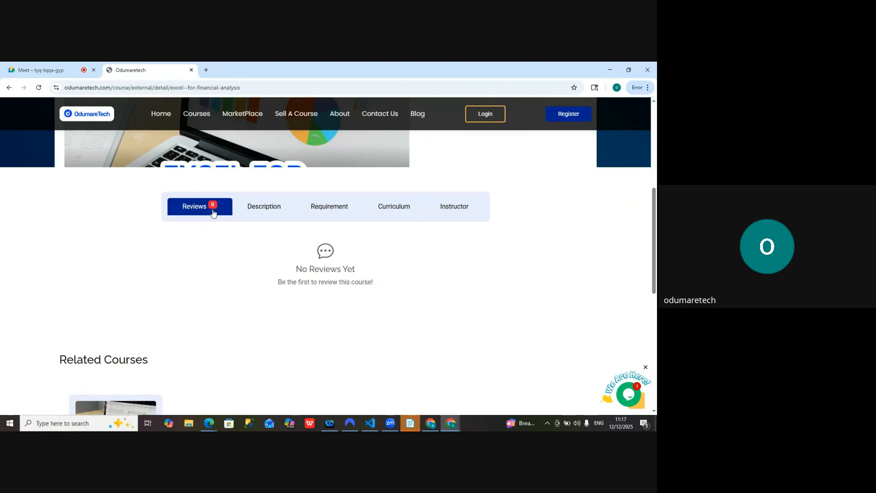
{"action": "left_click", "coordinate": [266, 210]}
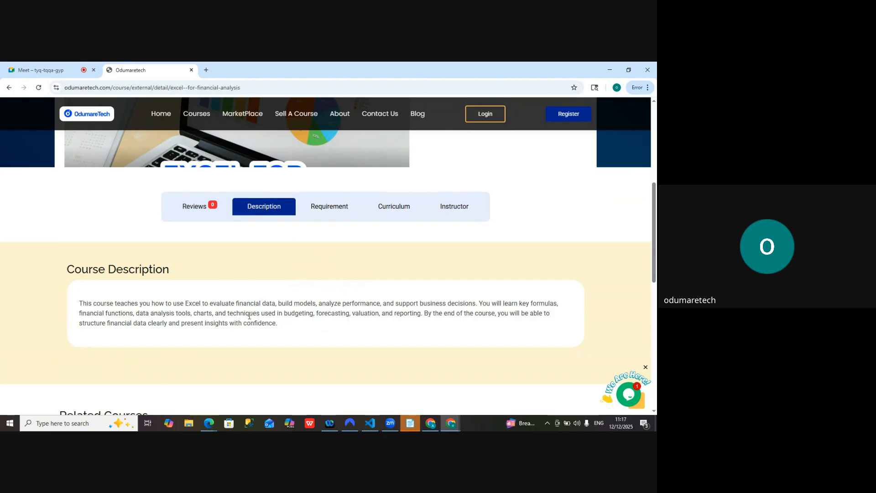
{"action": "left_click", "coordinate": [331, 207]}
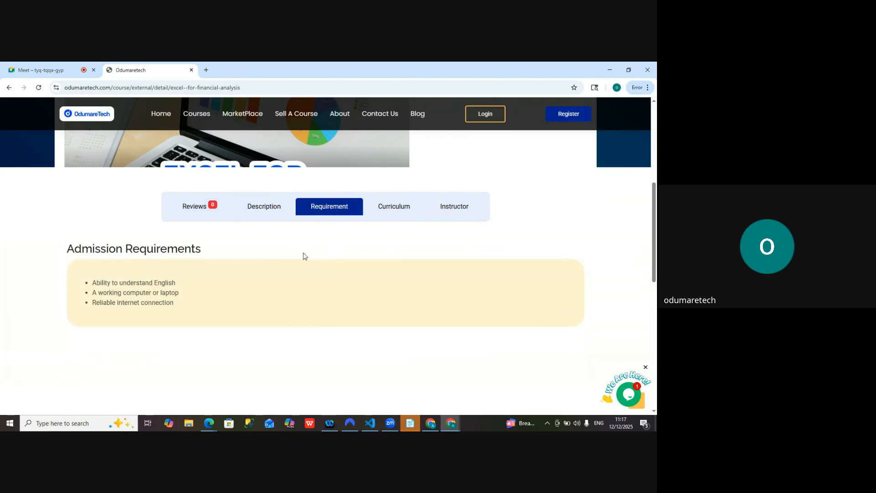
View the course curriculum, expanding the Introduction to Excel section to check its lectures and collapsing it again
{"action": "left_click", "coordinate": [398, 213]}
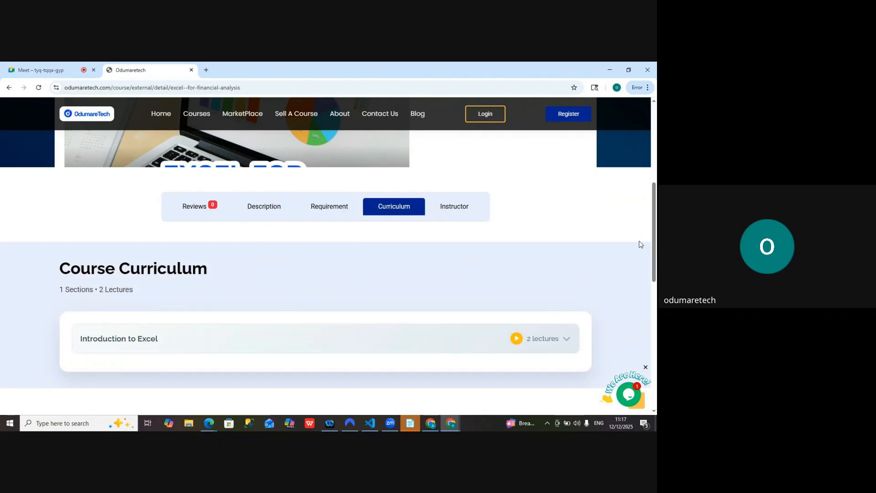
{"action": "left_click_drag", "start_coordinate": [654, 239], "coordinate": [652, 275]}
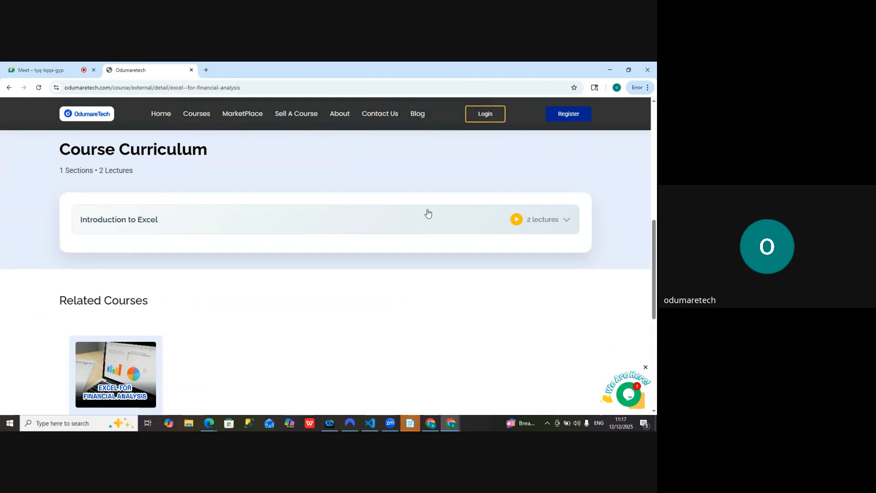
{"action": "left_click", "coordinate": [113, 222]}
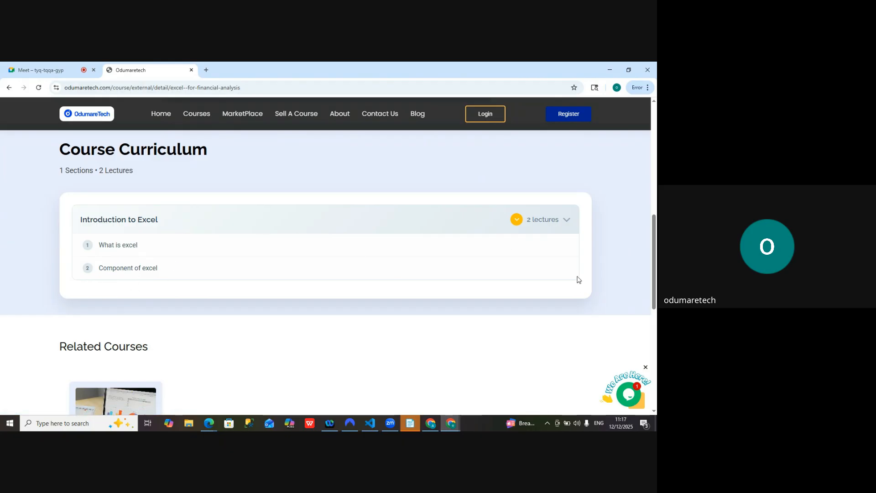
{"action": "left_click", "coordinate": [563, 226]}
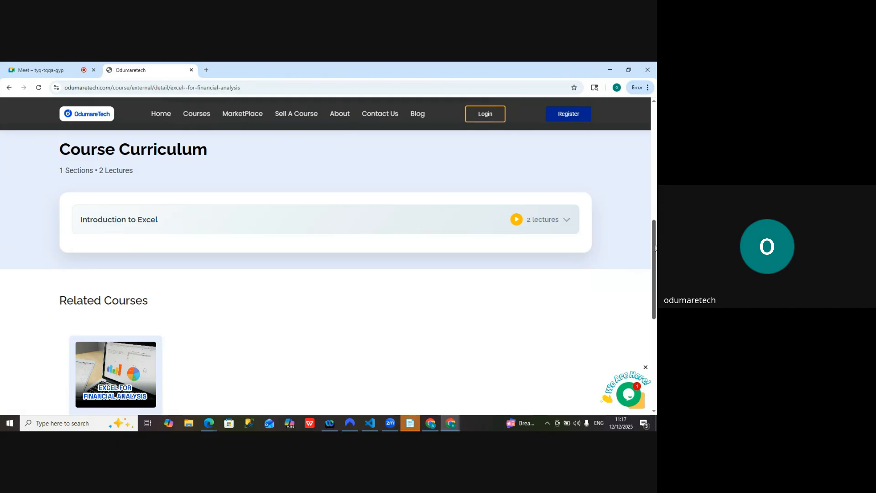
View the course instructor's profile and return to the course overview
{"action": "left_click_drag", "start_coordinate": [656, 247], "coordinate": [650, 217]}
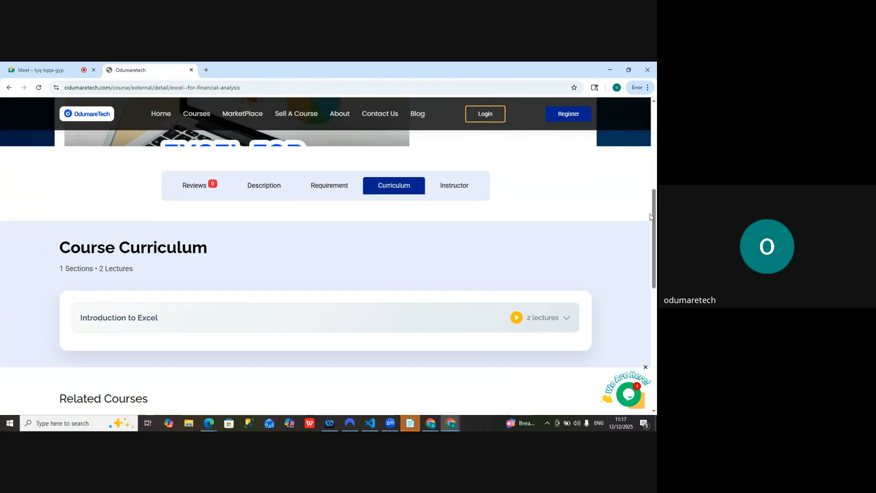
{"action": "left_click", "coordinate": [447, 187]}
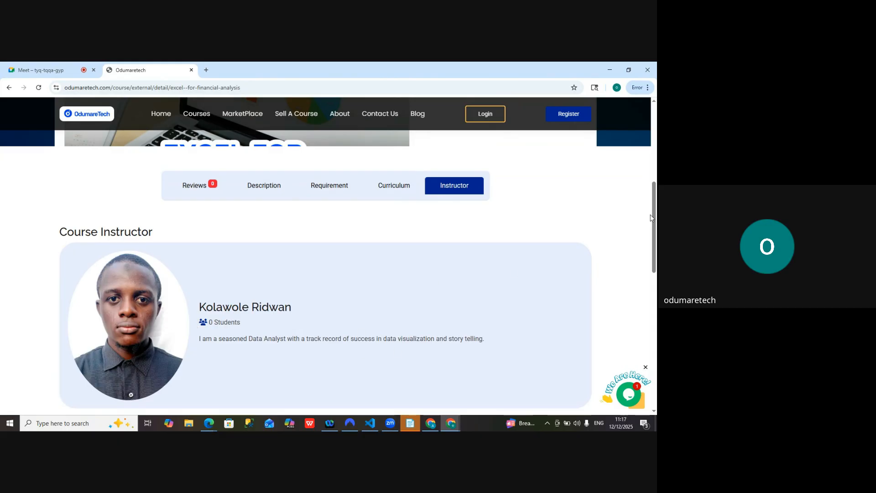
{"action": "left_click_drag", "start_coordinate": [655, 214], "coordinate": [647, 149]}
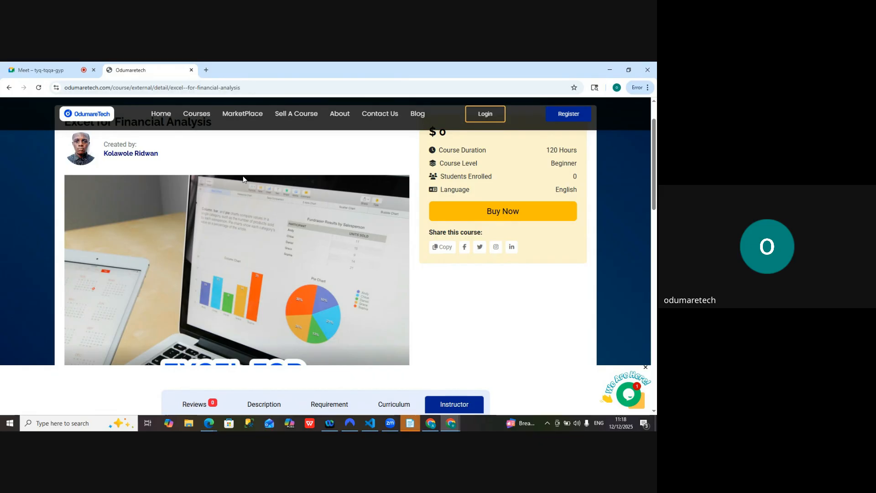
{"action": "left_click", "coordinate": [63, 67]}
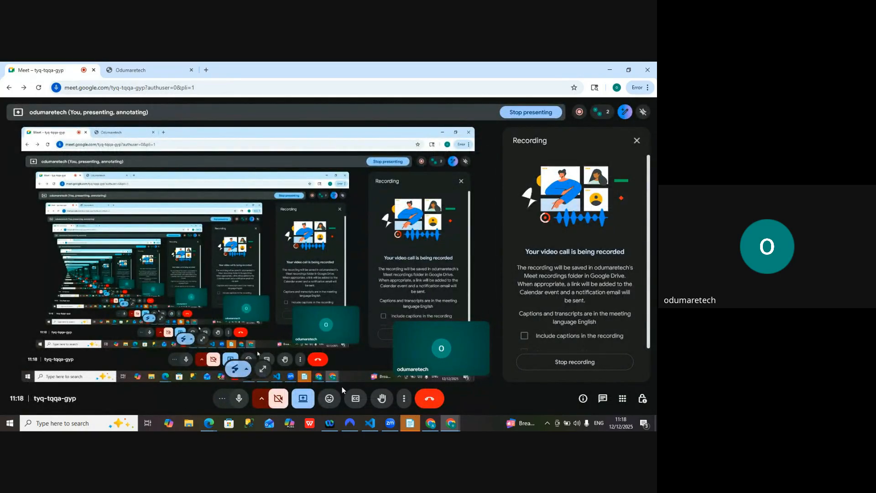
{"action": "left_click", "coordinate": [575, 362]}
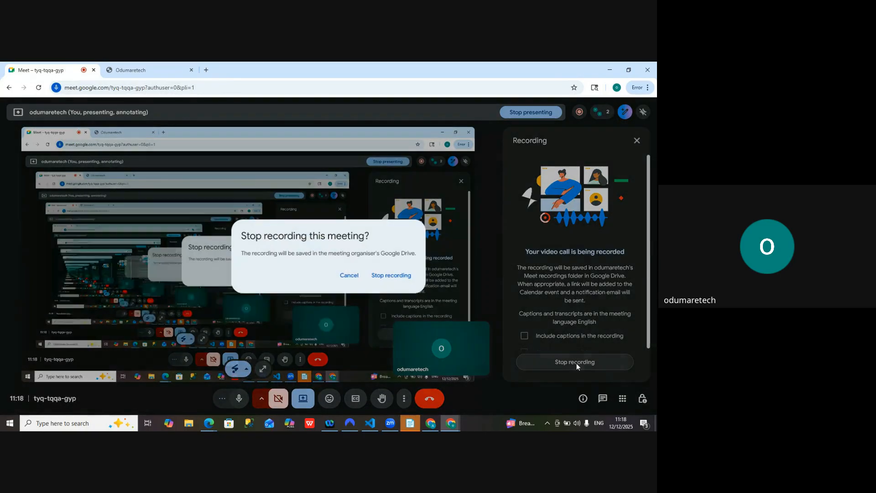